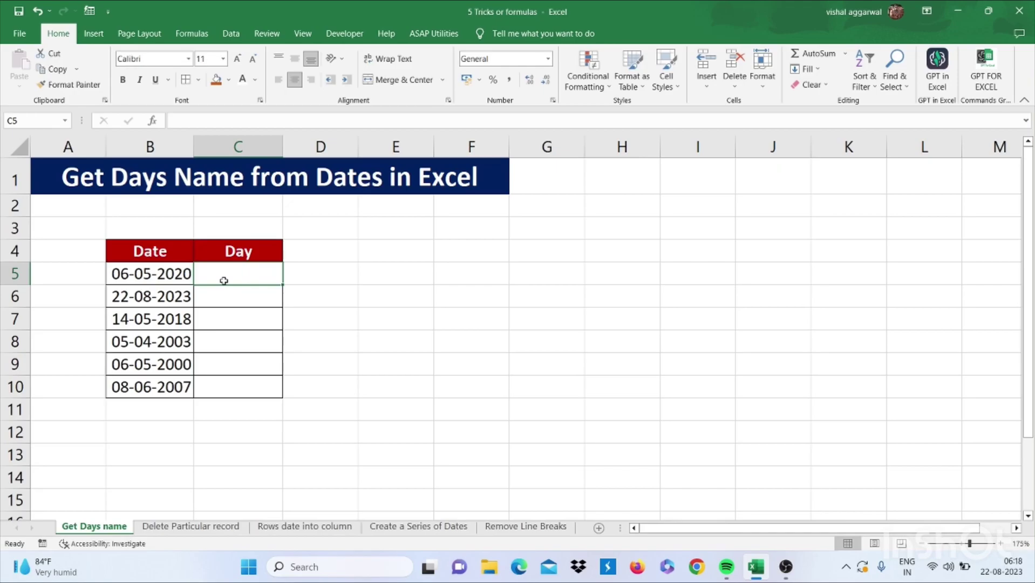
- Enter =TEXT(B5,"DDDD") in C5 to show Wednesday for 06-05-2020, accepting the suggested correction
type("=")
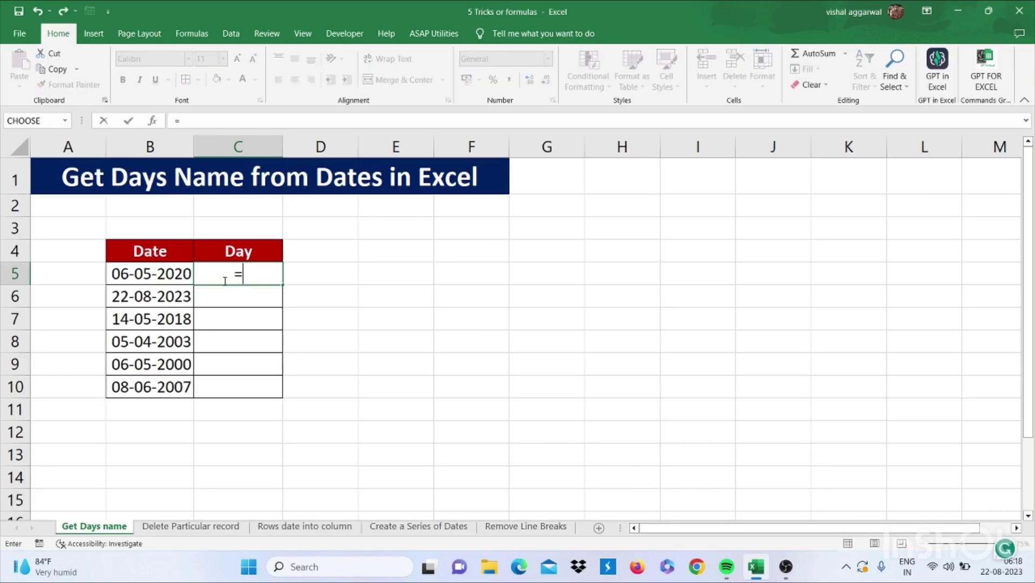
type("Text")
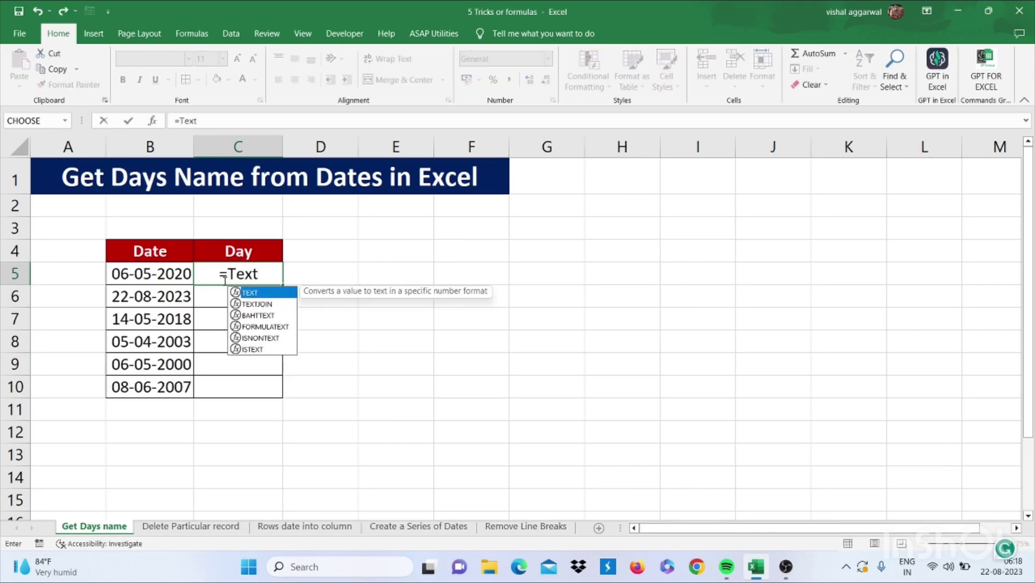
type("(")
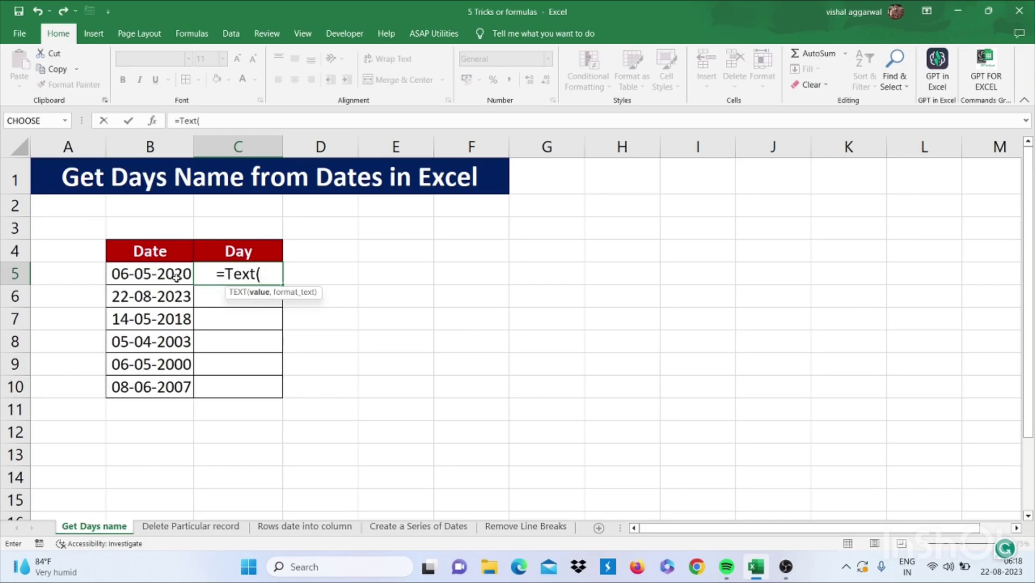
left_click(176, 275)
type(",")
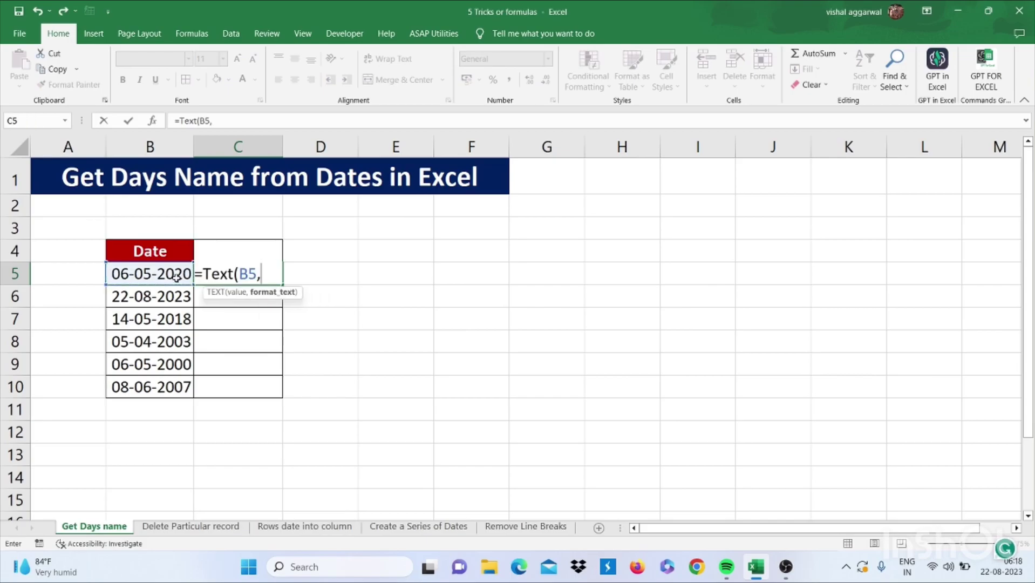
type("\"")
type("DDD")
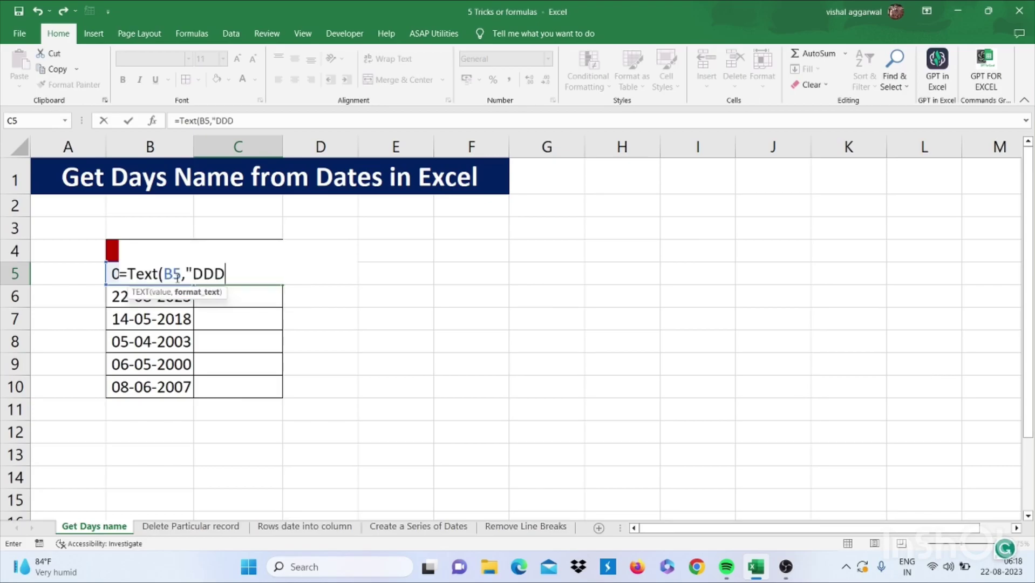
type("D")
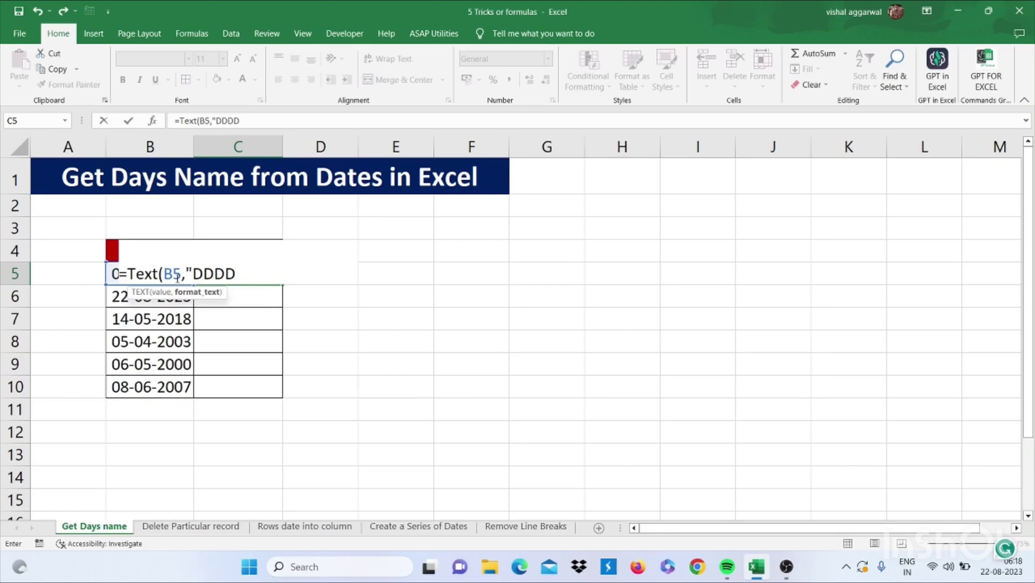
type(")")
key("Return")
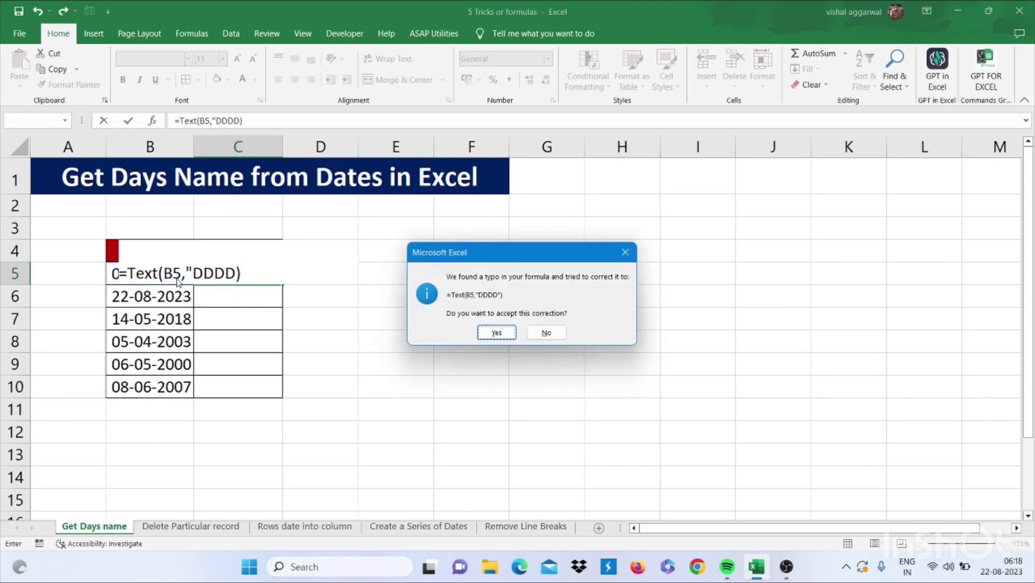
key("Return")
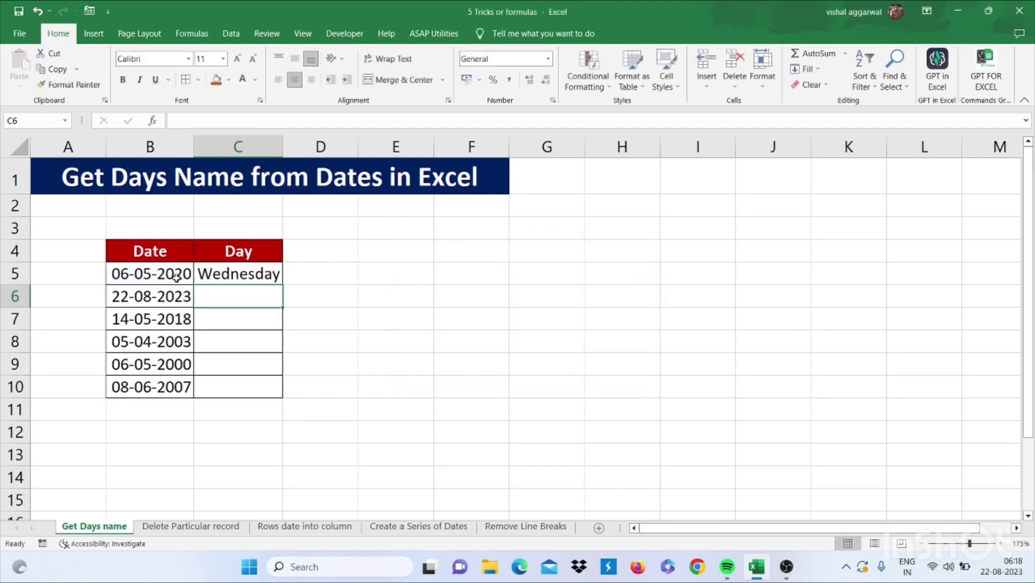
- Copy the day-name formula down through C10 and confirm 22-08-2023 is a Tuesday
left_click(222, 275)
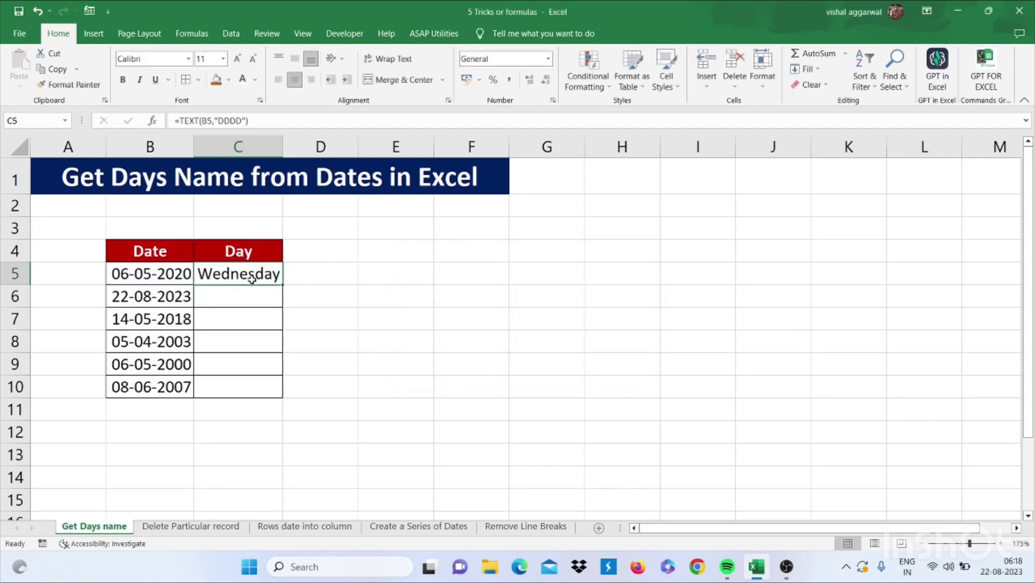
double_click(281, 286)
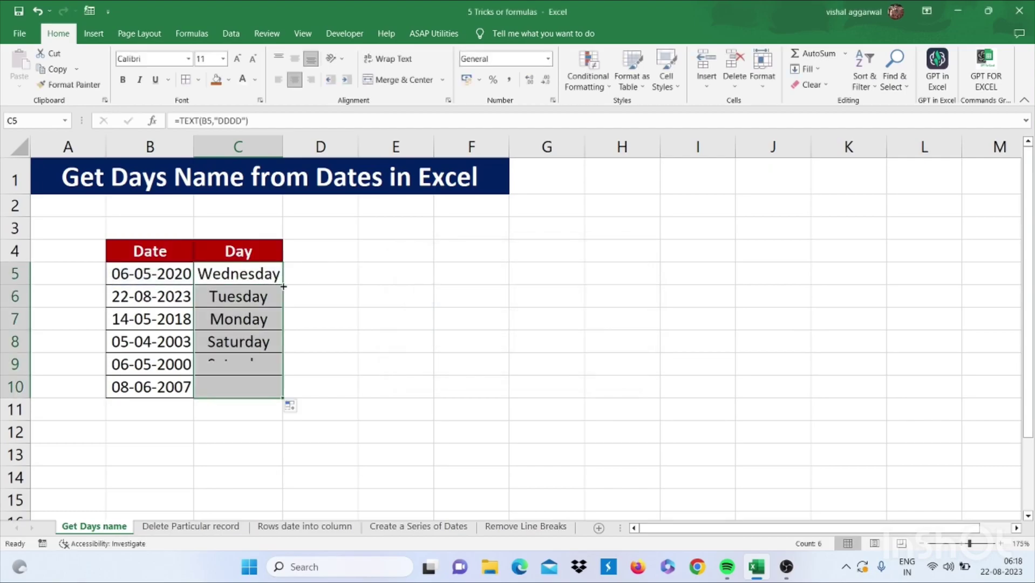
left_click(268, 291)
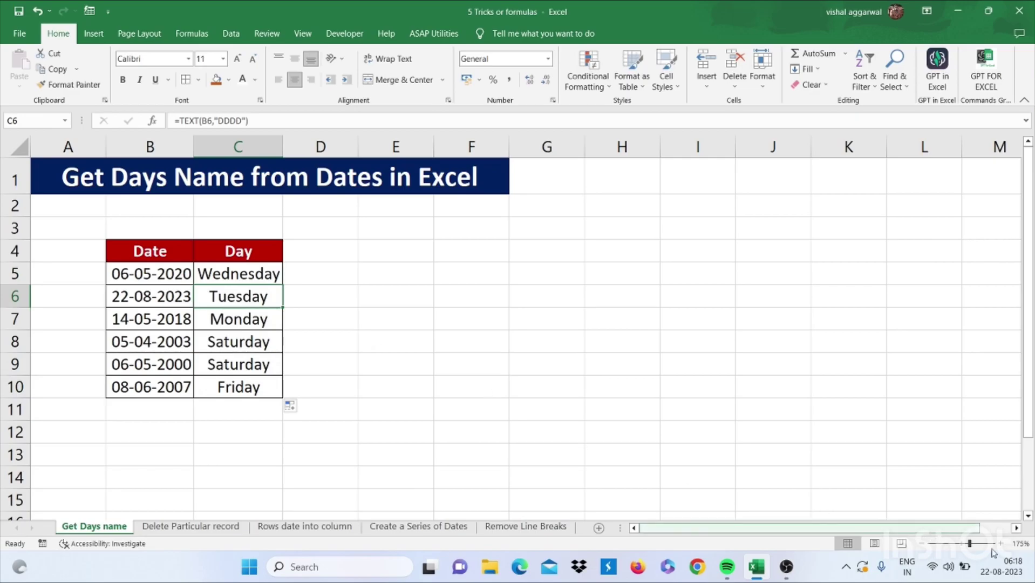
left_click(1014, 570)
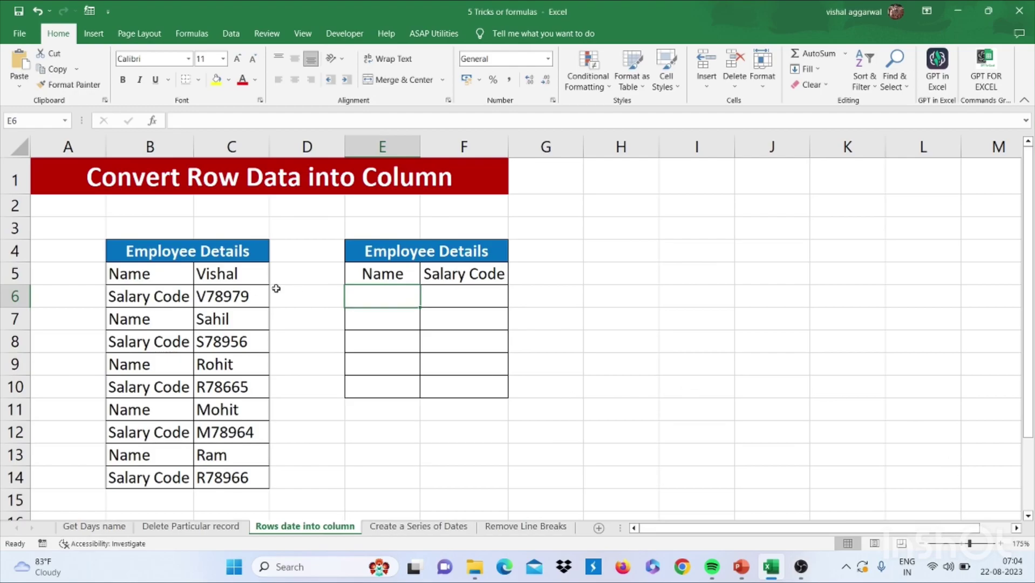
left_click(258, 280)
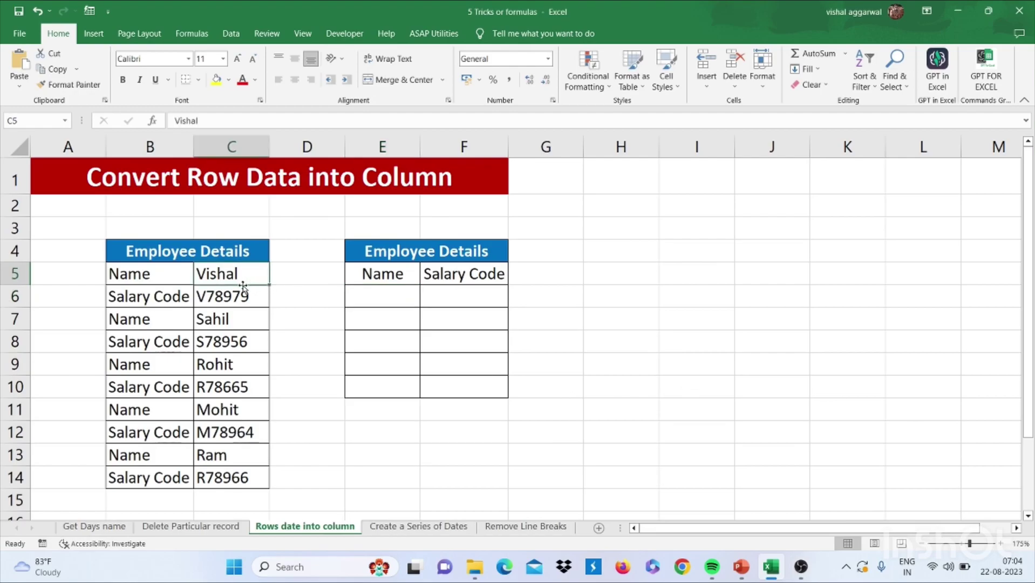
left_click_drag(243, 286, 397, 311)
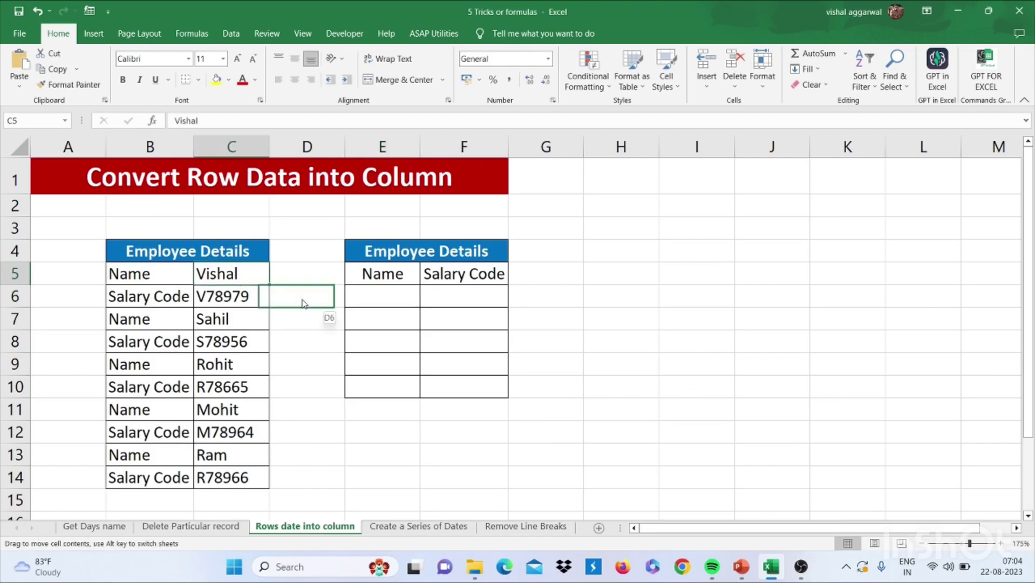
left_click(245, 299)
mouse_move(240, 307)
left_mouse_down()
mouse_move(369, 317)
mouse_move(453, 291)
left_mouse_up()
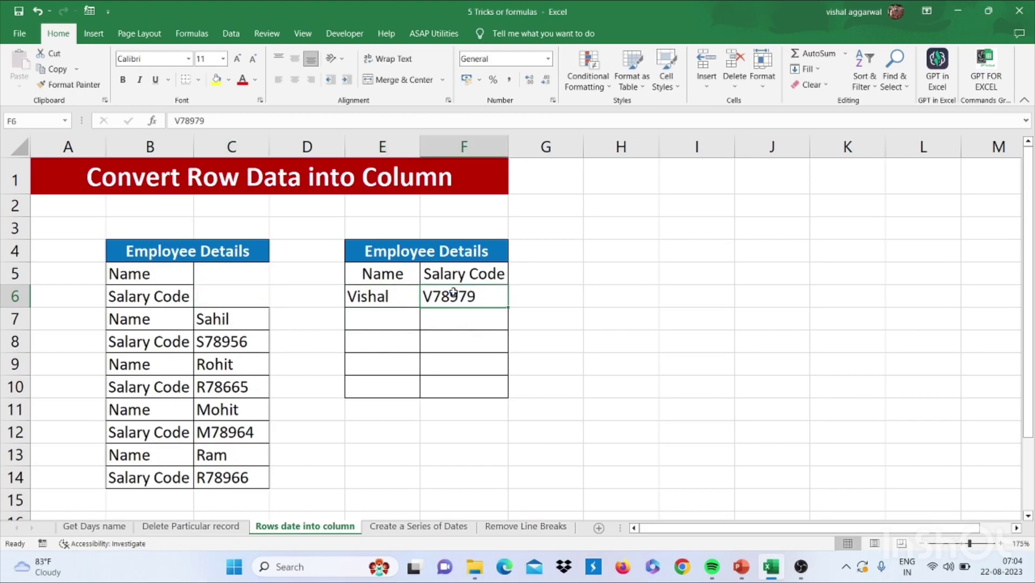
key("ctrl+z")
key("ctrl+z")
left_click(393, 290)
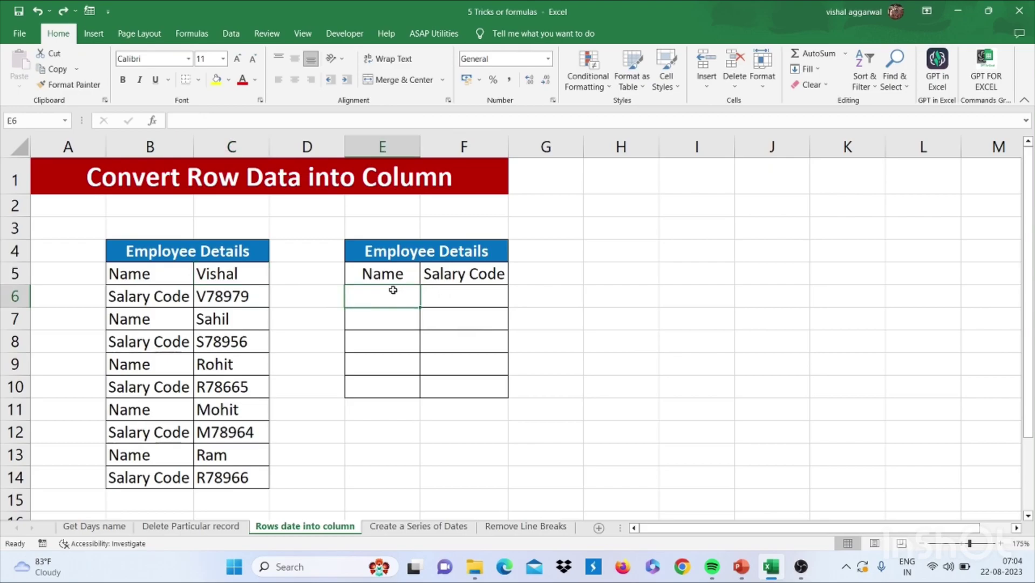
- Enter the labels C5, C6, C7 and C8 into E6:F7 of the output table
type("C")
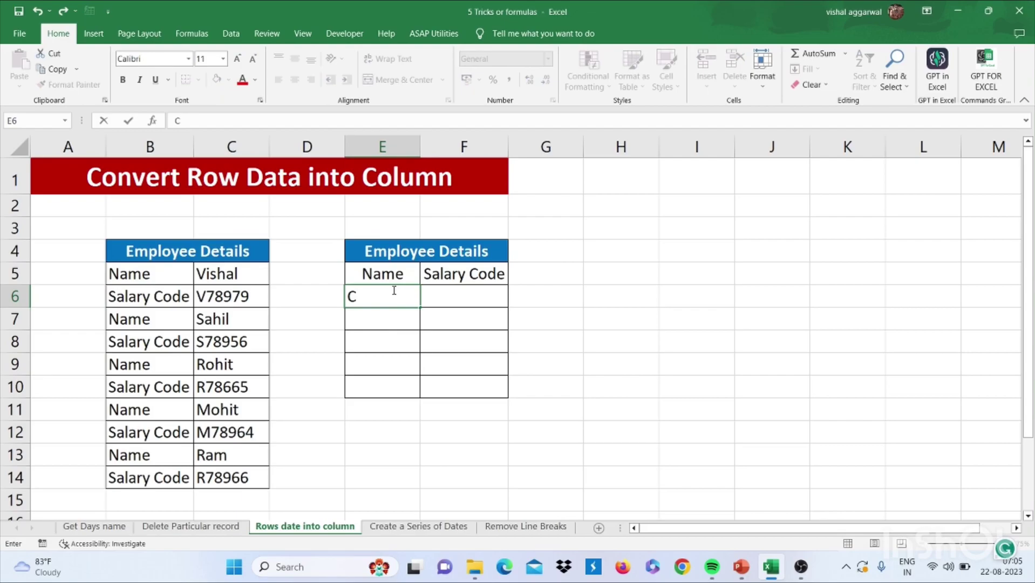
type("5")
left_click(257, 281)
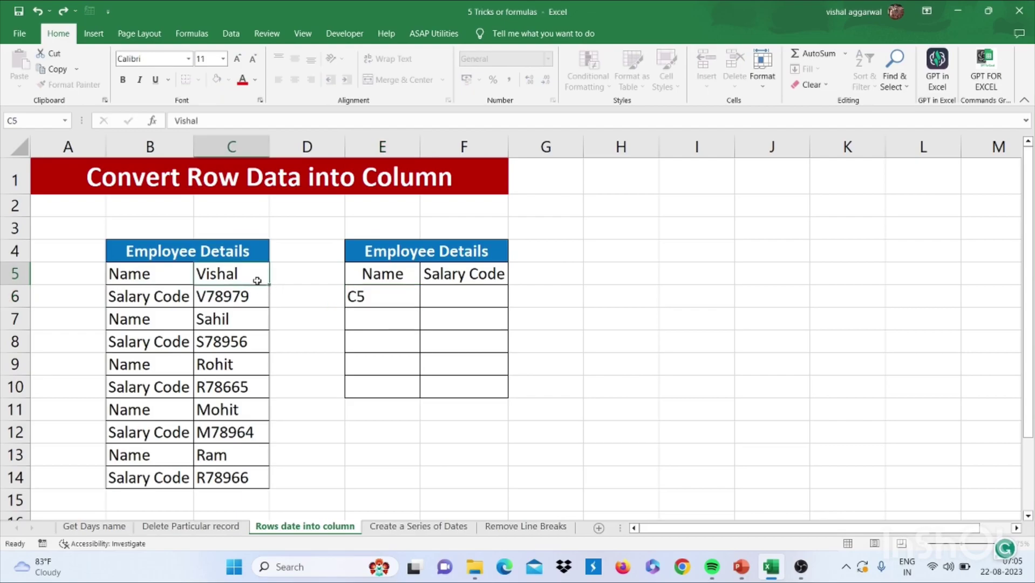
left_click(431, 303)
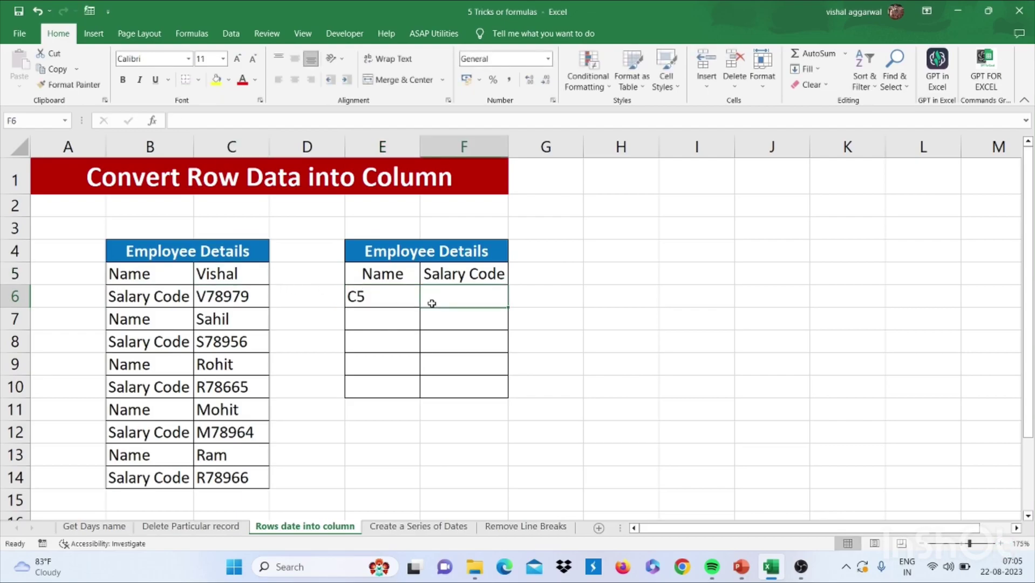
type("C6")
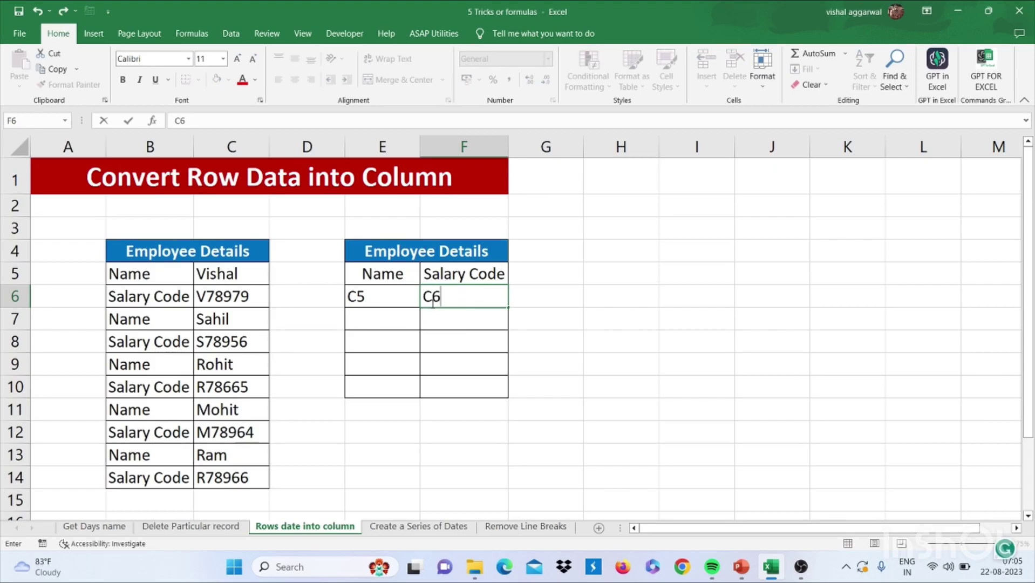
key("Return")
type("C7")
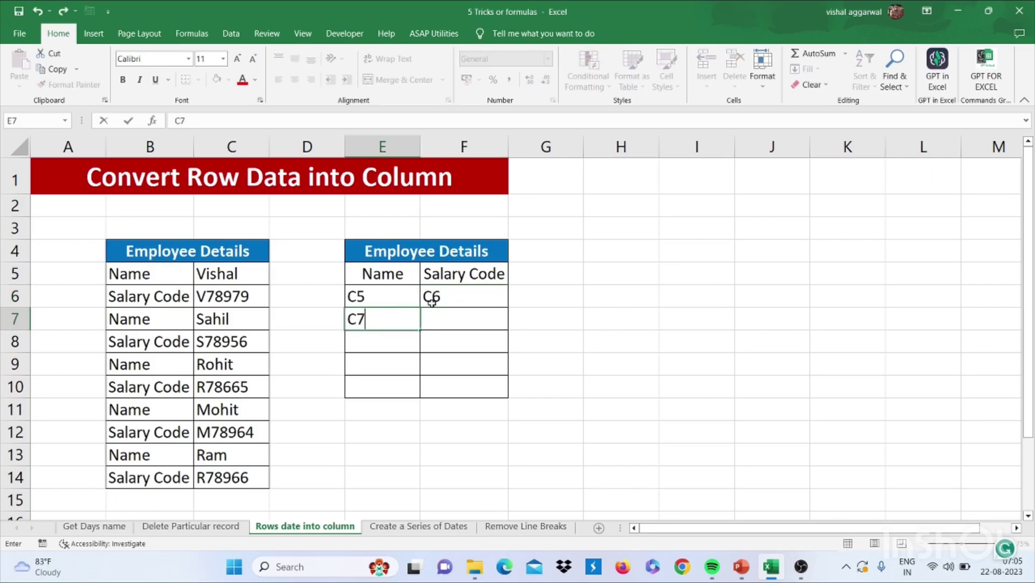
key("Tab")
type("C8")
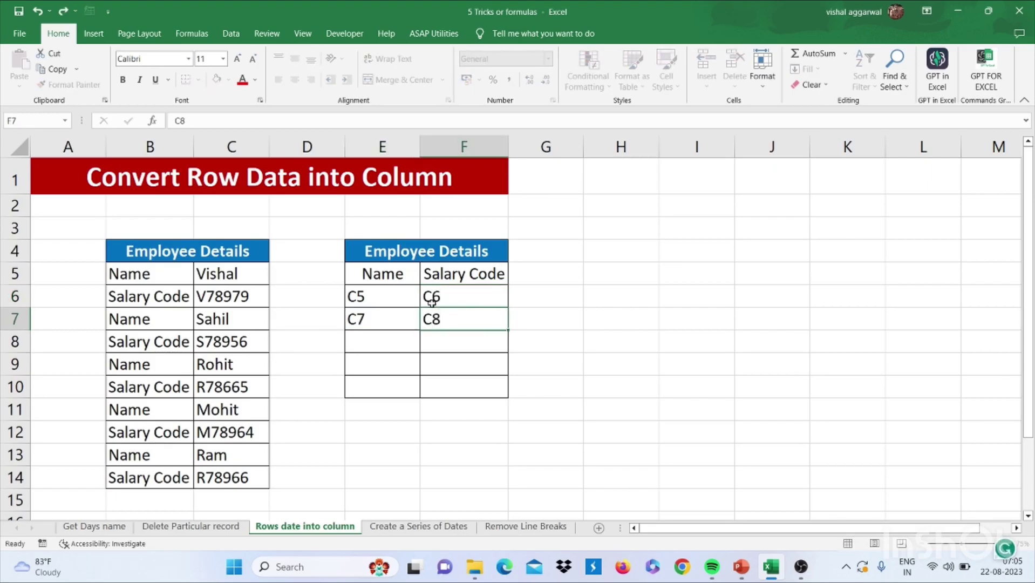
key("Return")
- Extend the E6:F7 label pattern down to row 10, giving C5 through C14
left_click_drag(397, 297, 475, 323)
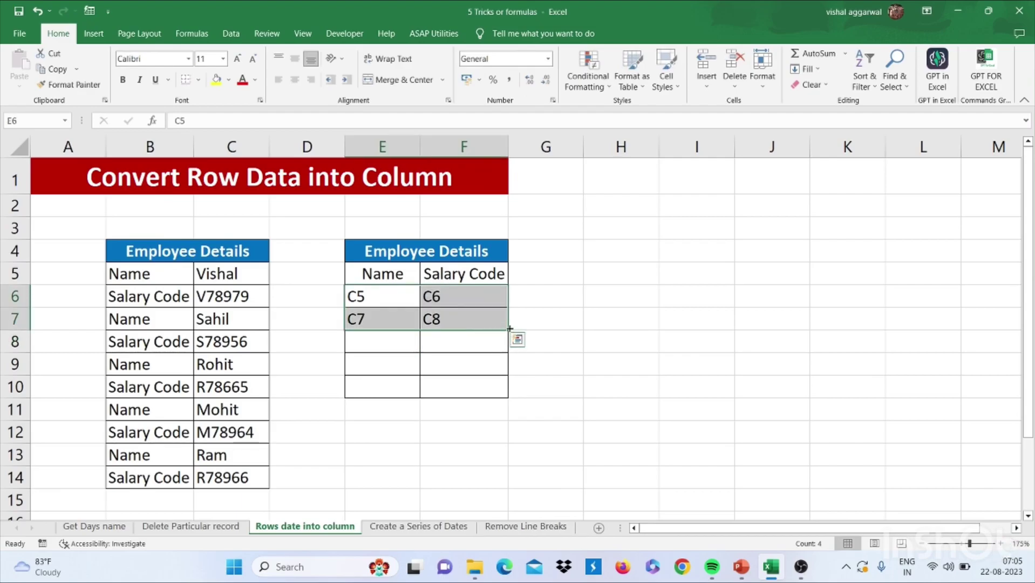
left_click_drag(510, 328, 499, 397)
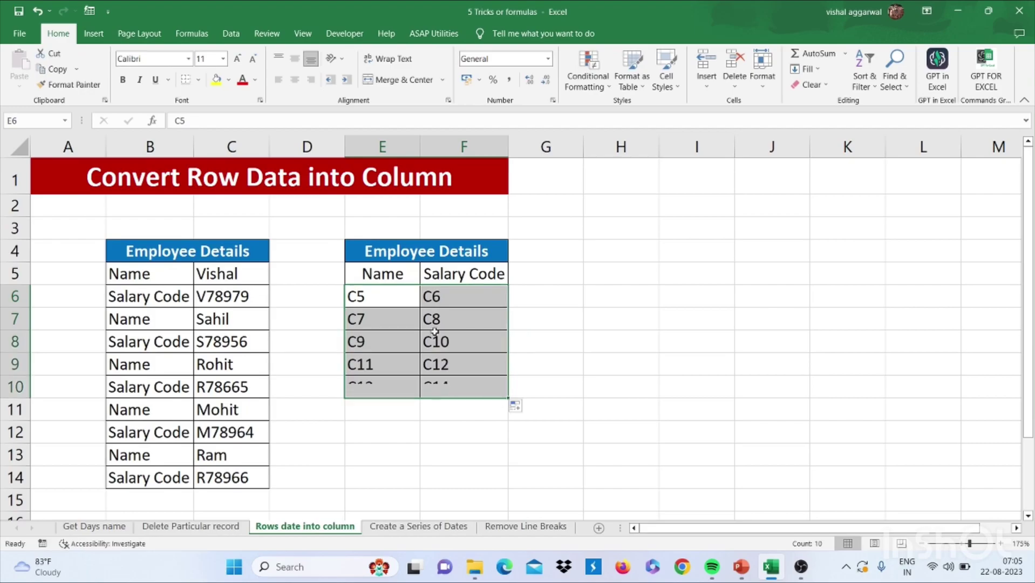
left_click(374, 297)
left_click_drag(373, 297, 476, 384)
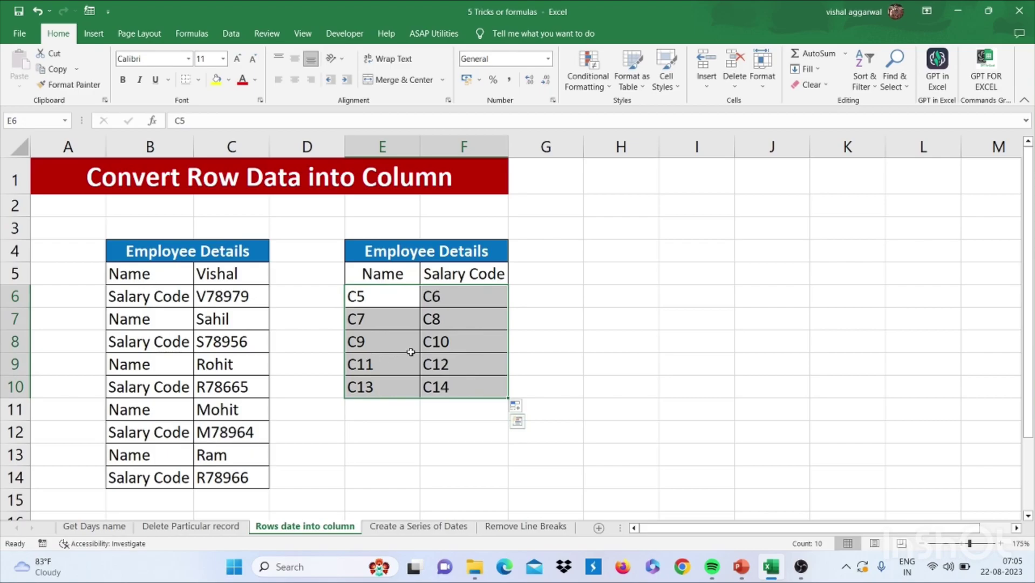
- Replace 'c' with '=c' in the selected labels so they become cell references
key("ctrl+f")
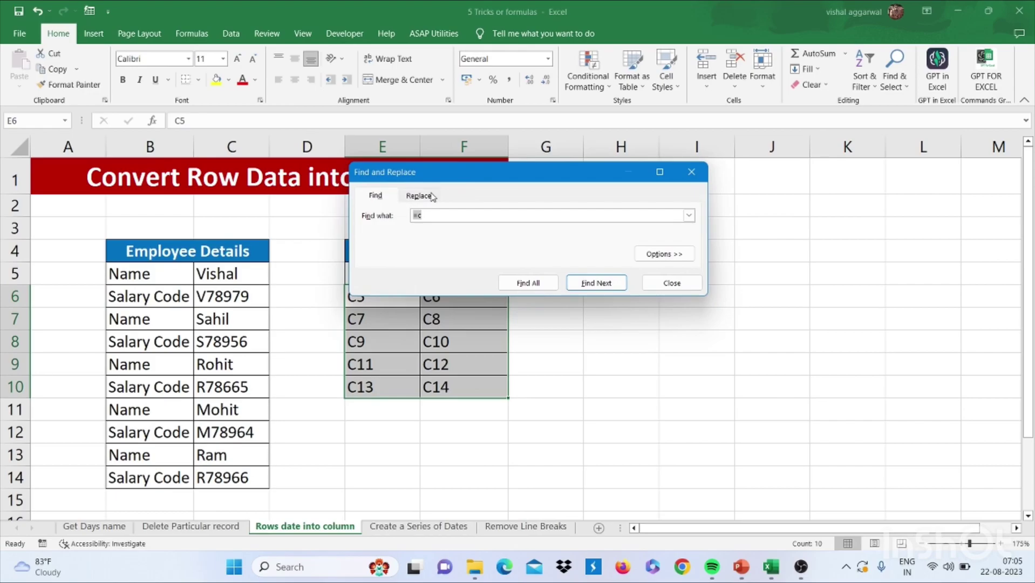
left_click(430, 197)
left_click(428, 215)
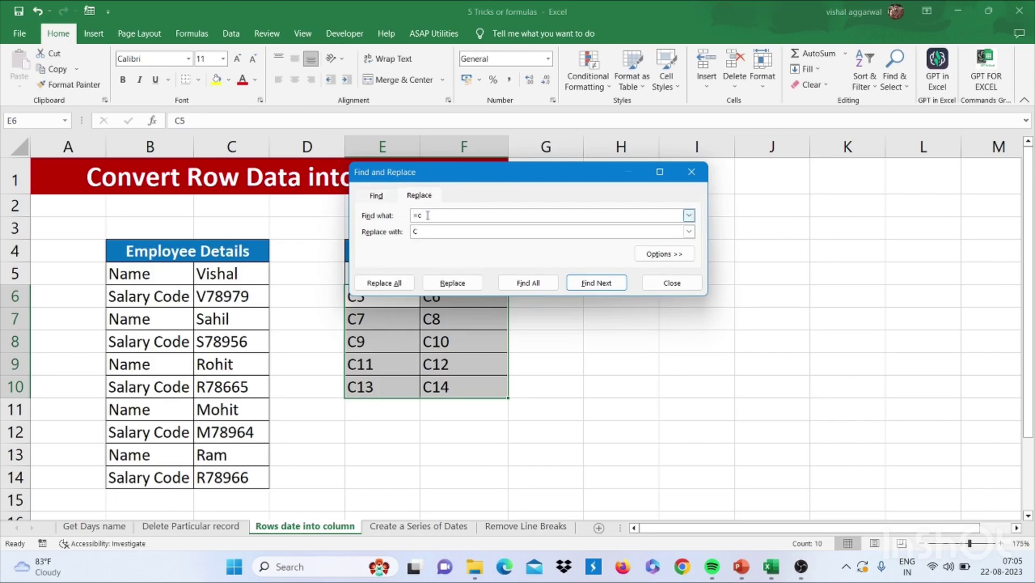
type("c")
type("c")
left_click(421, 229)
type("=")
left_click(387, 282)
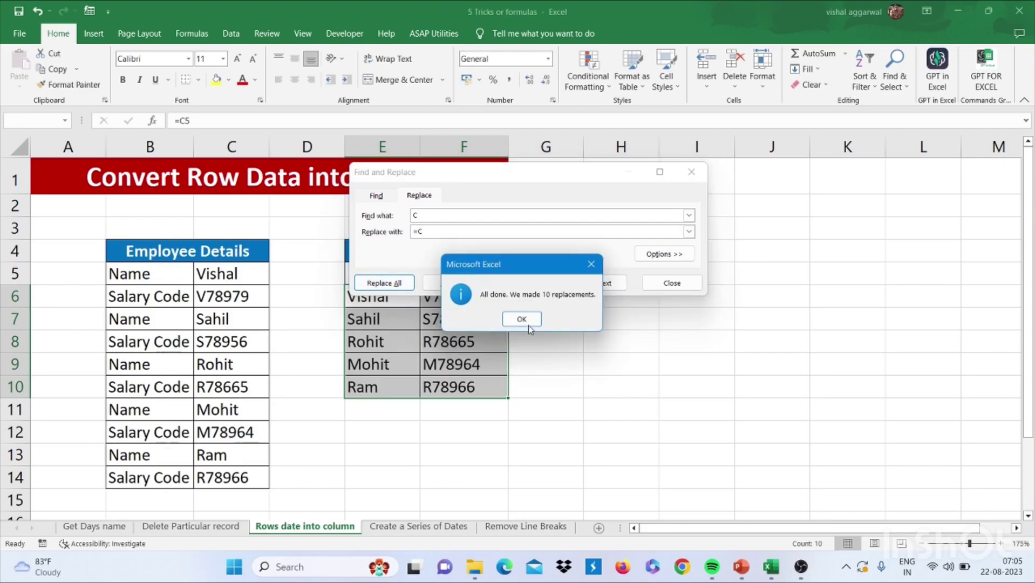
left_click(522, 320)
left_click(678, 279)
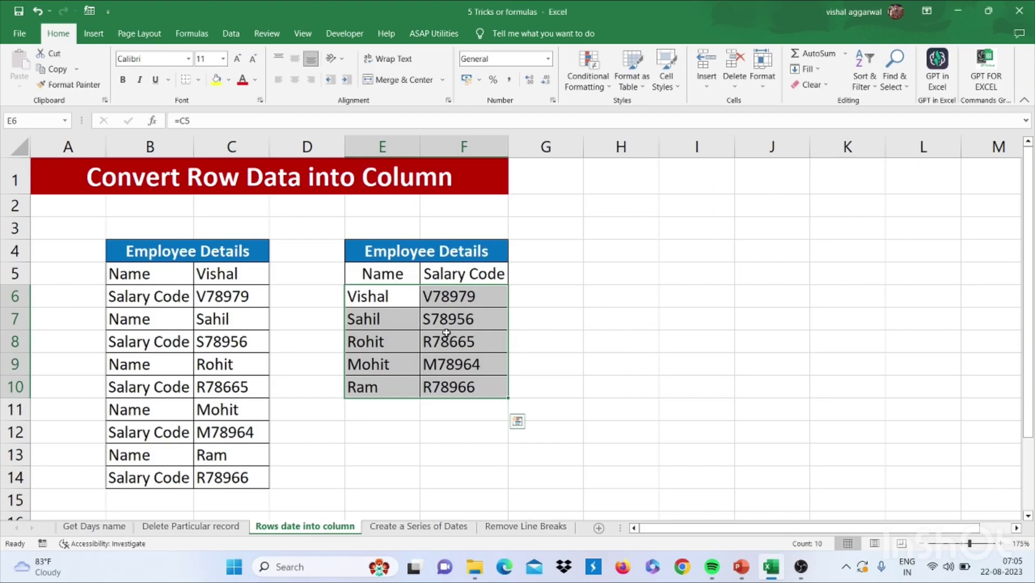
- Centre the names and salary codes in E6:F10
left_click_drag(400, 298, 440, 386)
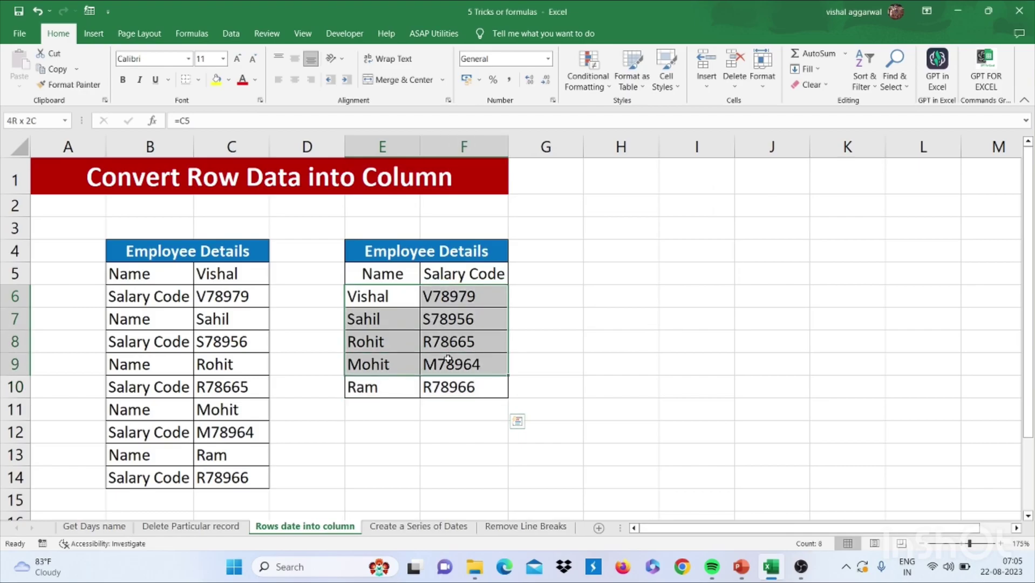
left_click(440, 385)
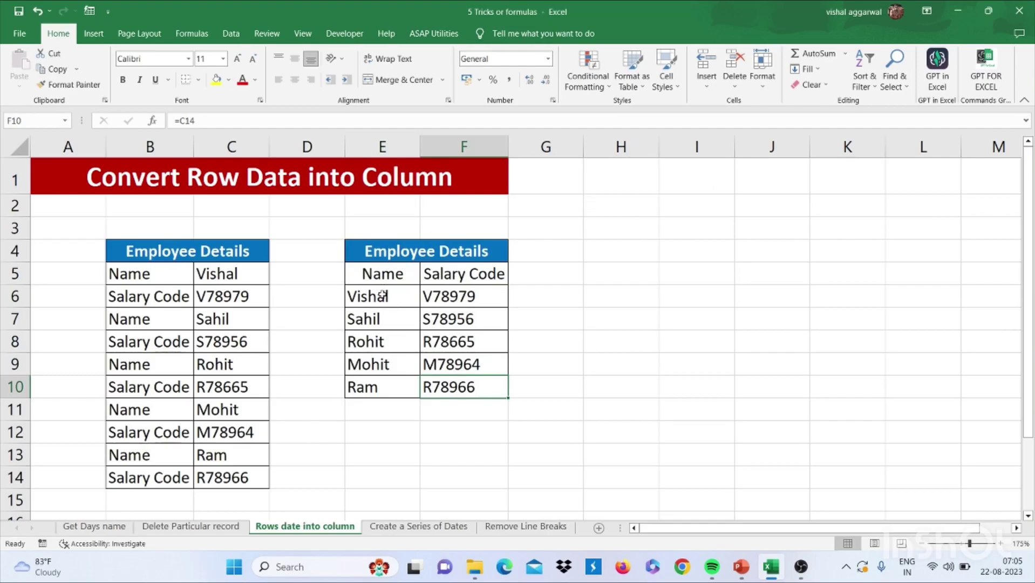
mouse_move(381, 294)
left_mouse_down()
mouse_move(440, 369)
mouse_move(440, 385)
left_mouse_up()
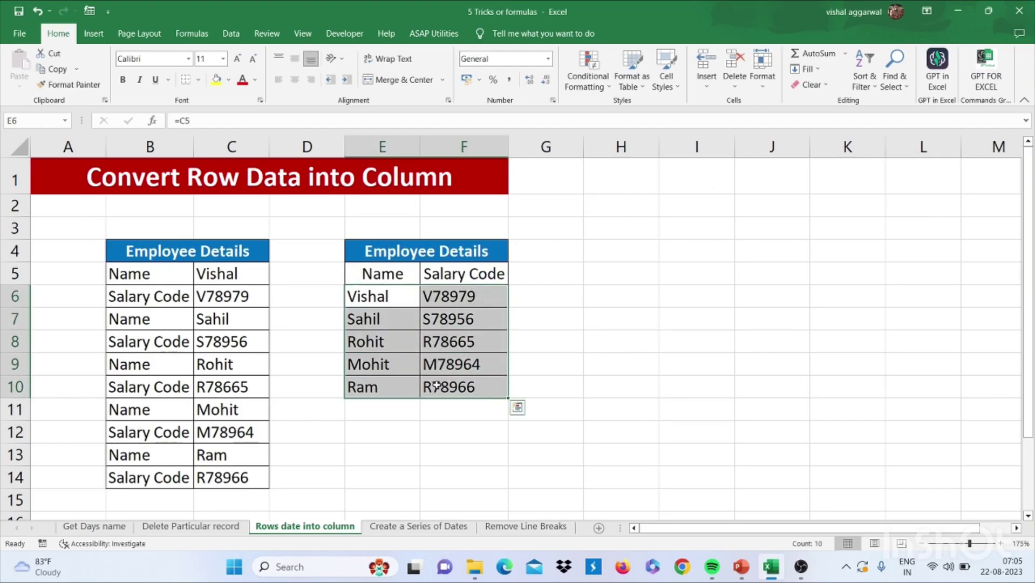
left_click(296, 81)
left_click(422, 269)
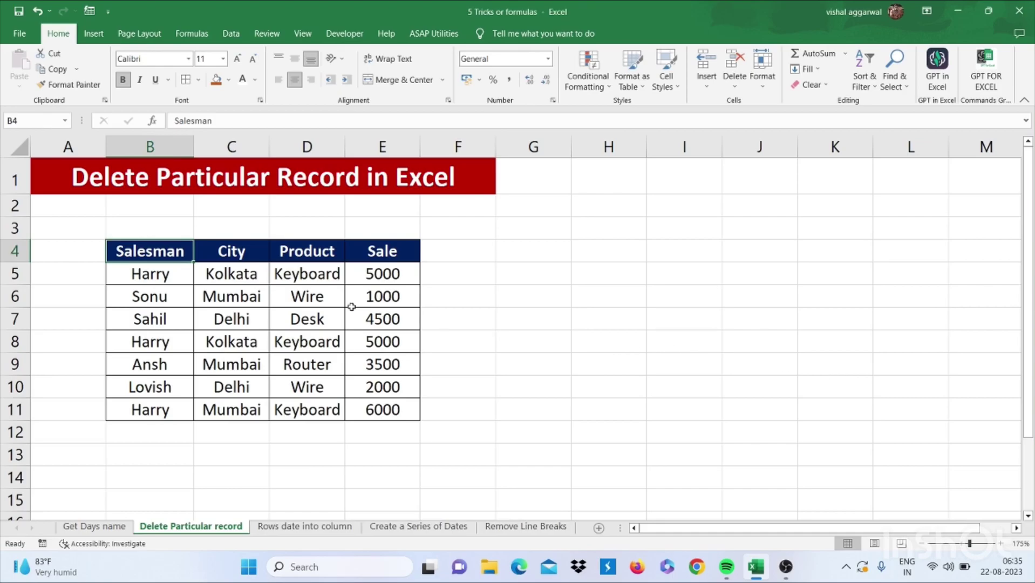
- Find all 'Harry' cells in the Salesman table and select every match
left_click(257, 270)
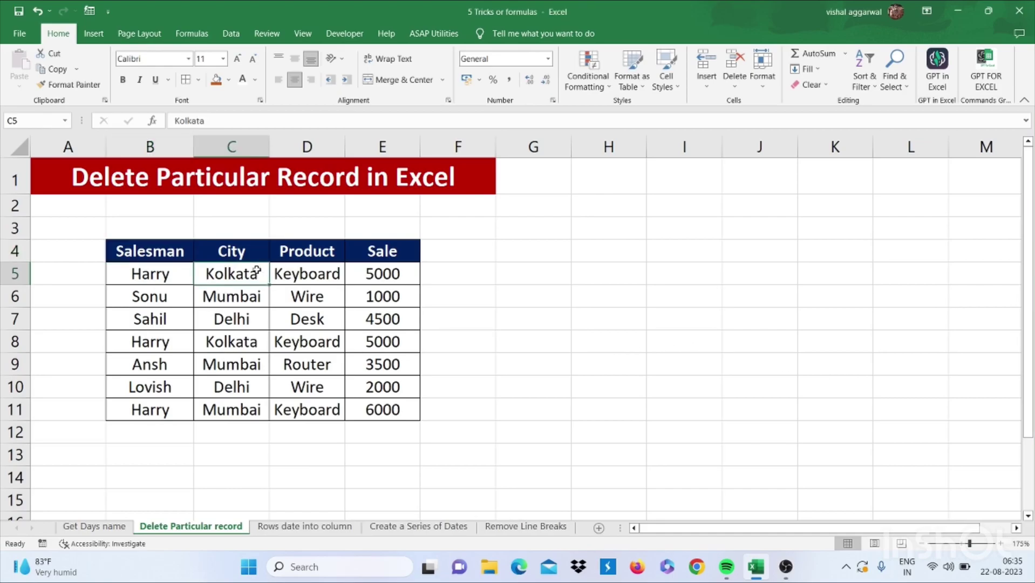
key("ctrl+f")
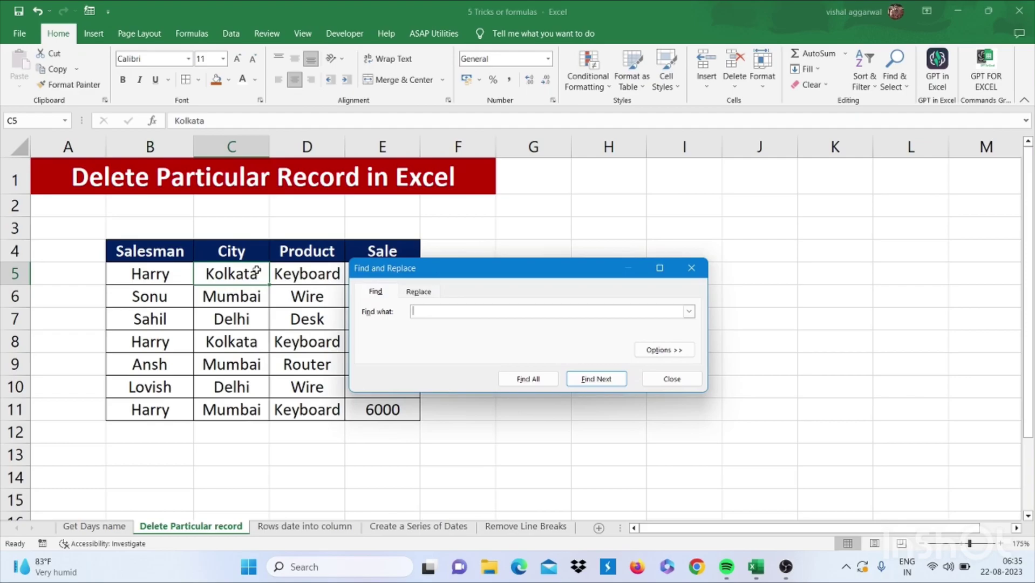
type("har")
key("BackSpace")
key("BackSpace")
key("BackSpace")
type("ry")
left_click(523, 378)
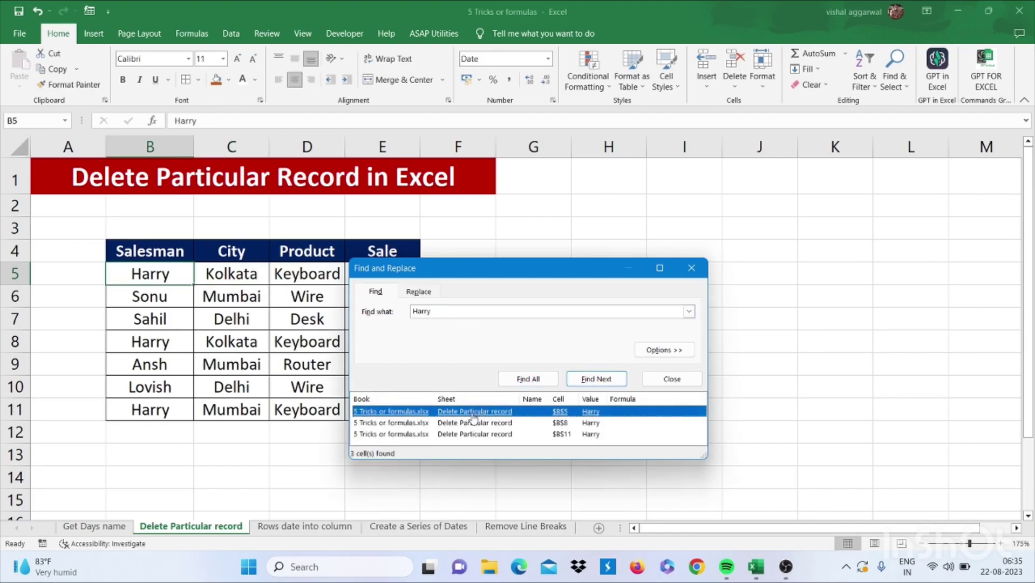
key("ctrl+a")
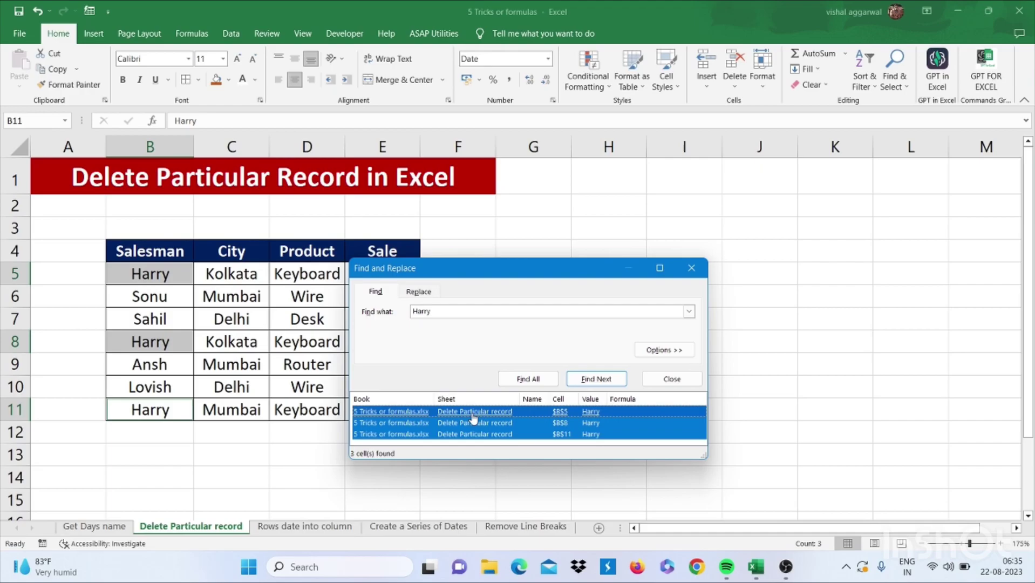
left_click(664, 374)
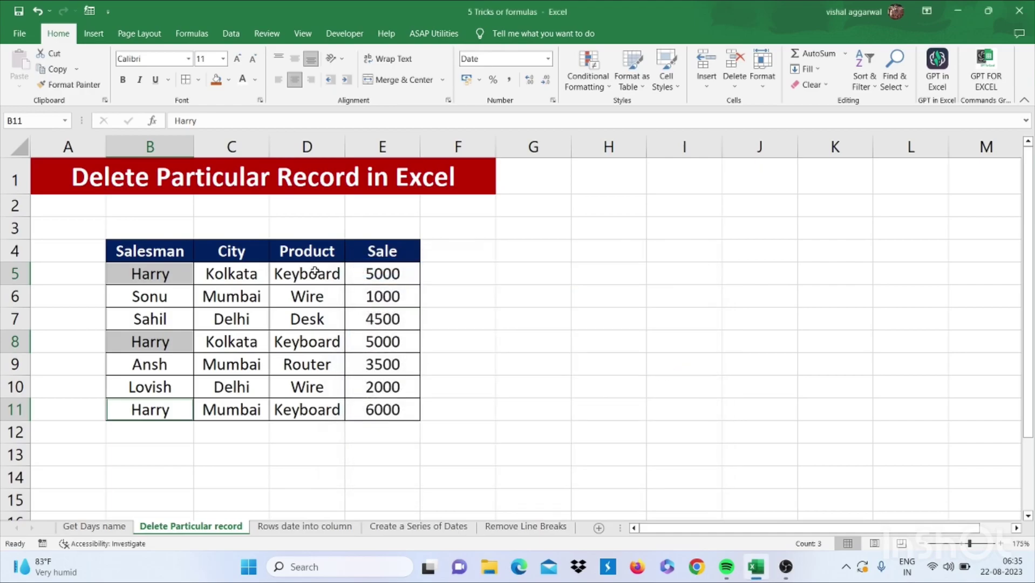
- Delete the entire rows holding the selected Harry cells
key("ctrl+minus")
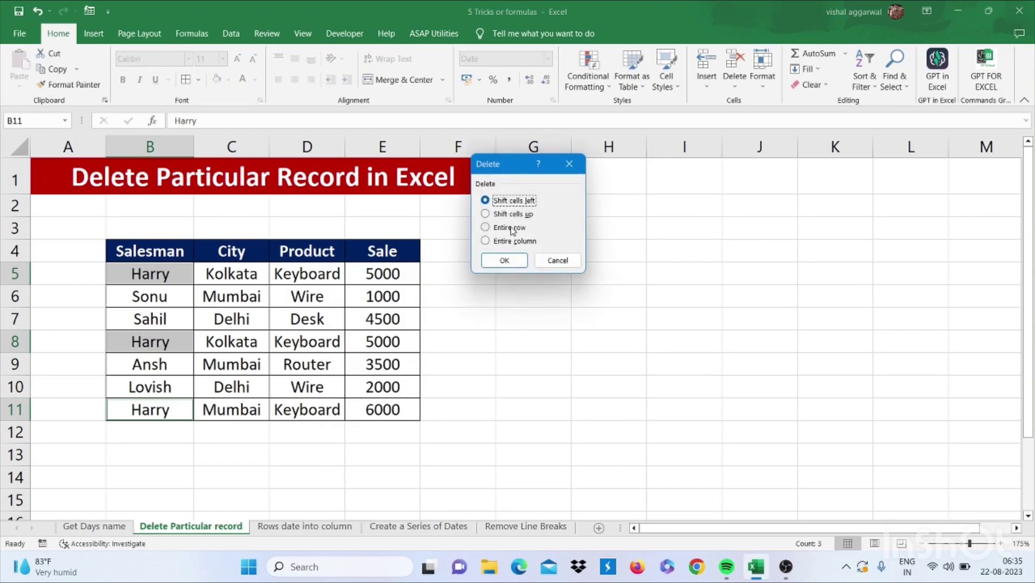
left_click(510, 228)
left_click(503, 259)
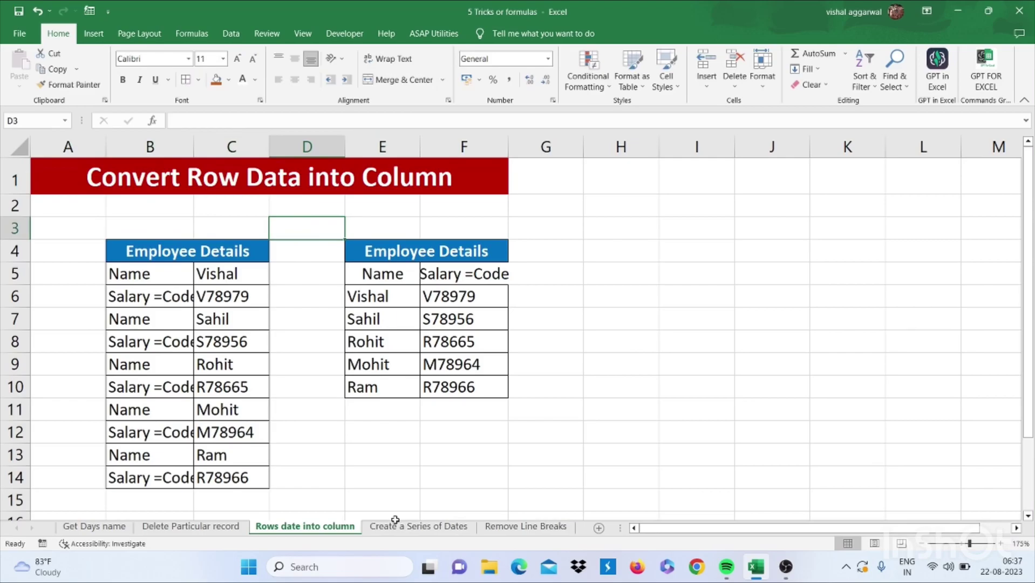
- On the Create a Series of Dates sheet, enter 01-04-2023 in B7
left_click(395, 517)
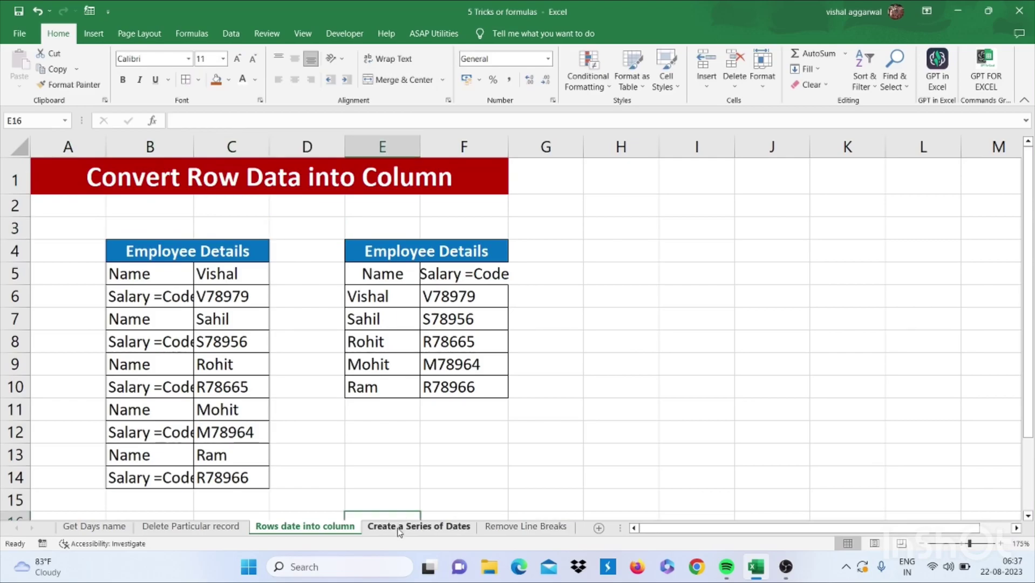
left_click(399, 528)
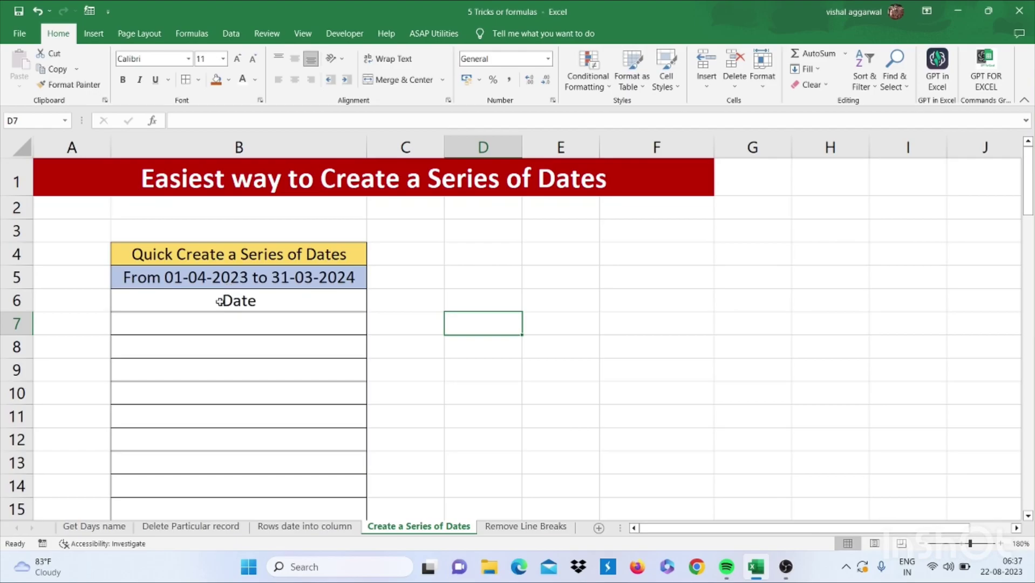
left_click(208, 324)
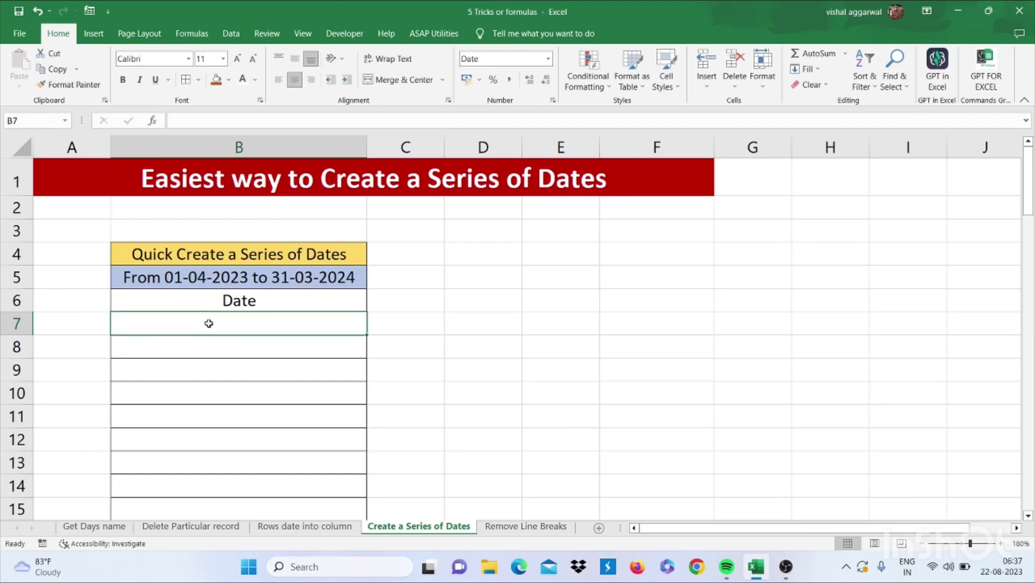
type("01-04")
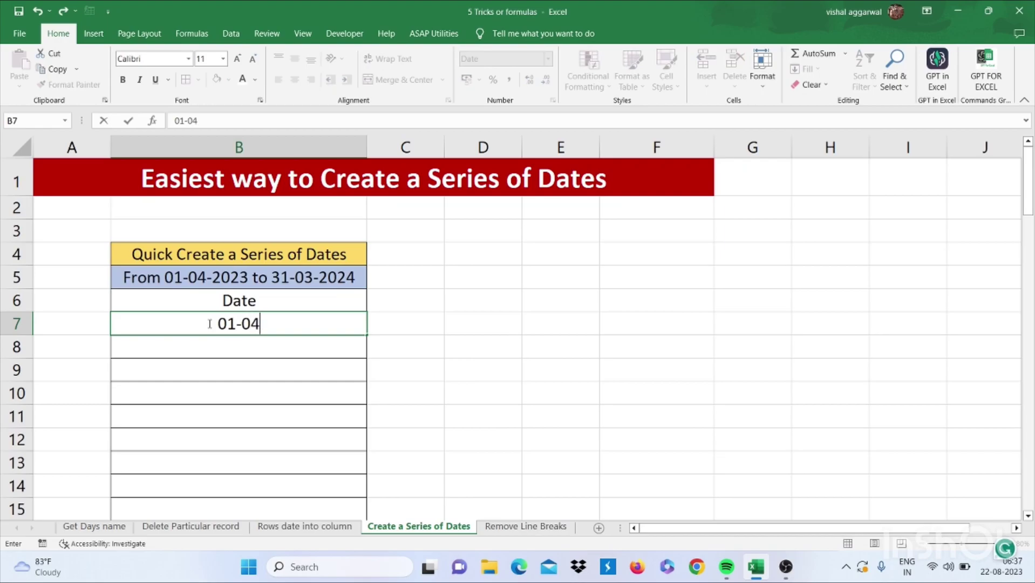
type("-2023")
key("Return")
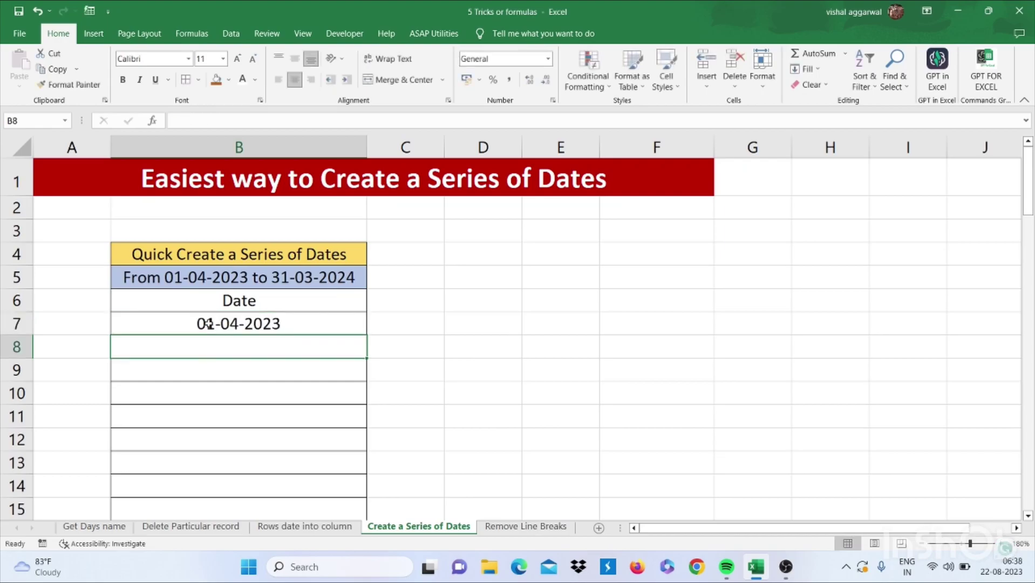
- Run Fill Series down the column from B7 with stop value 31-03-2023
left_click(215, 322)
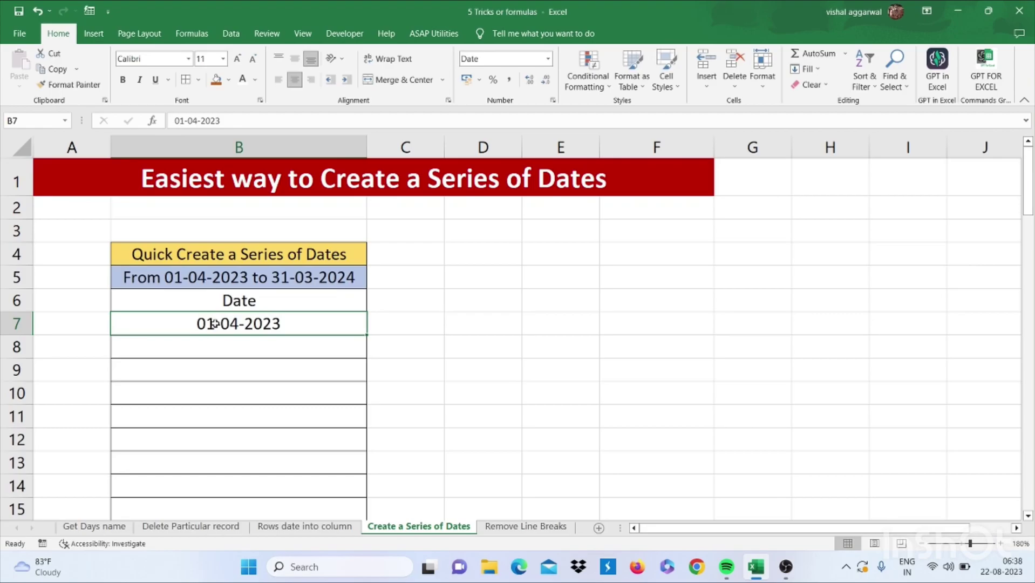
key("alt")
key("h")
key("f")
key("i")
key("s")
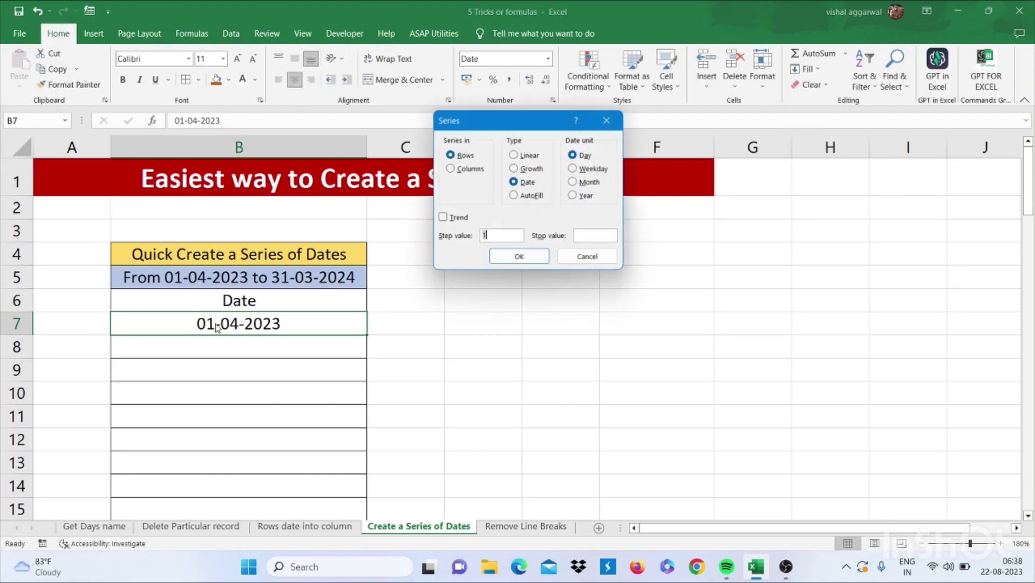
left_click(463, 169)
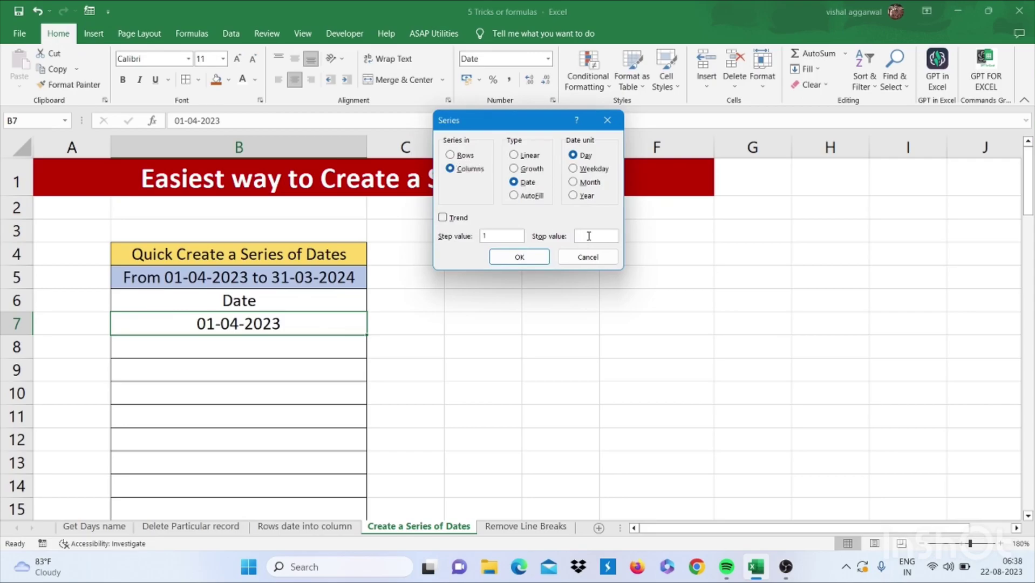
type("31-")
type("03-2023")
left_click(527, 260)
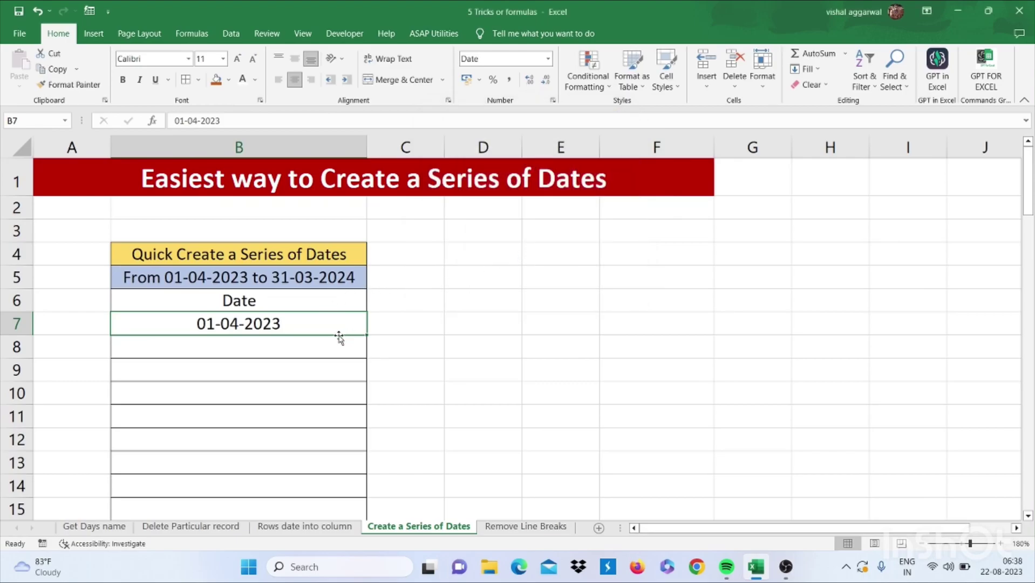
left_click(791, 573)
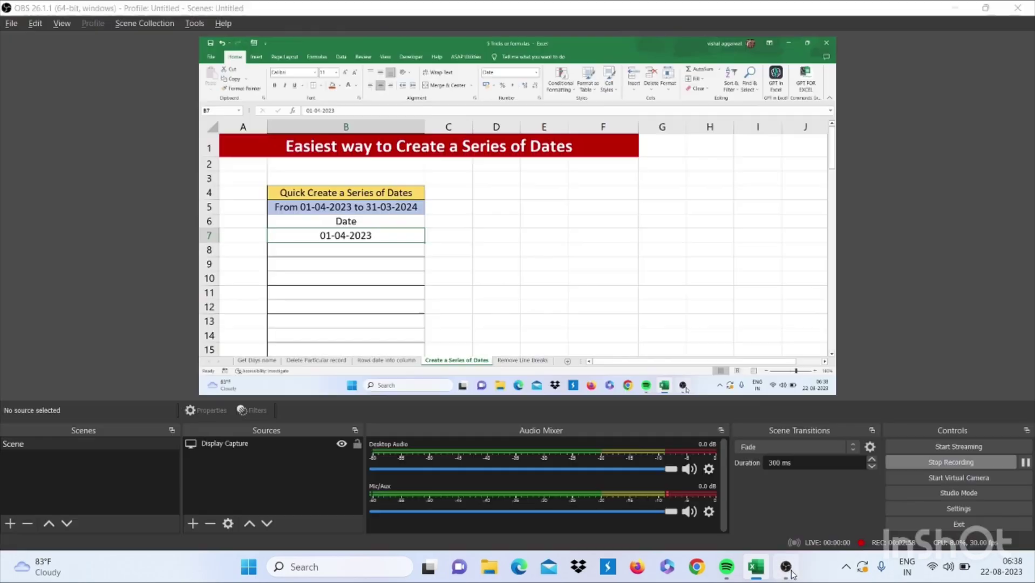
left_click(788, 569)
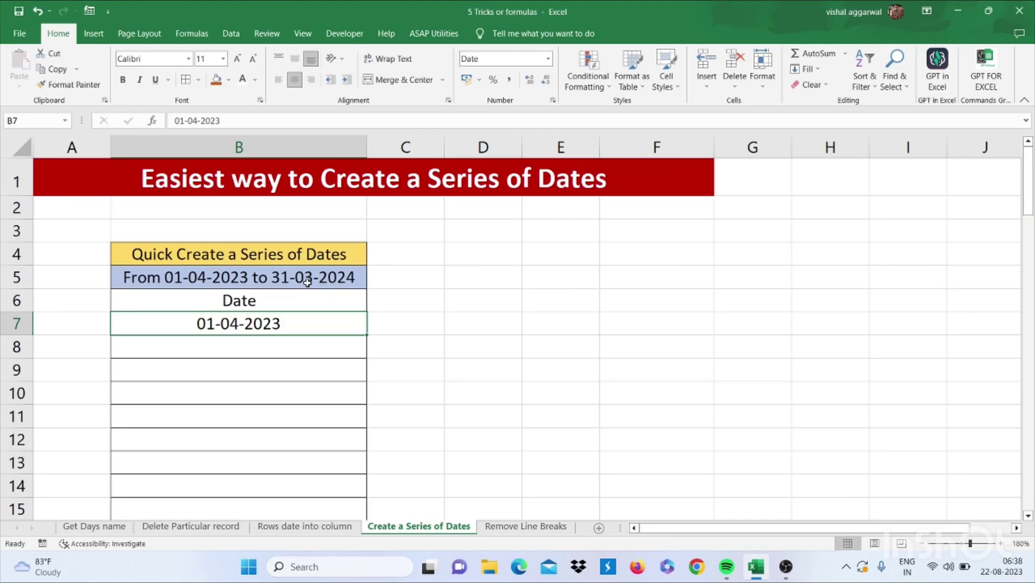
- Fill a column series from 01-04-2023 with stop value 31-03-2024
left_click(265, 366)
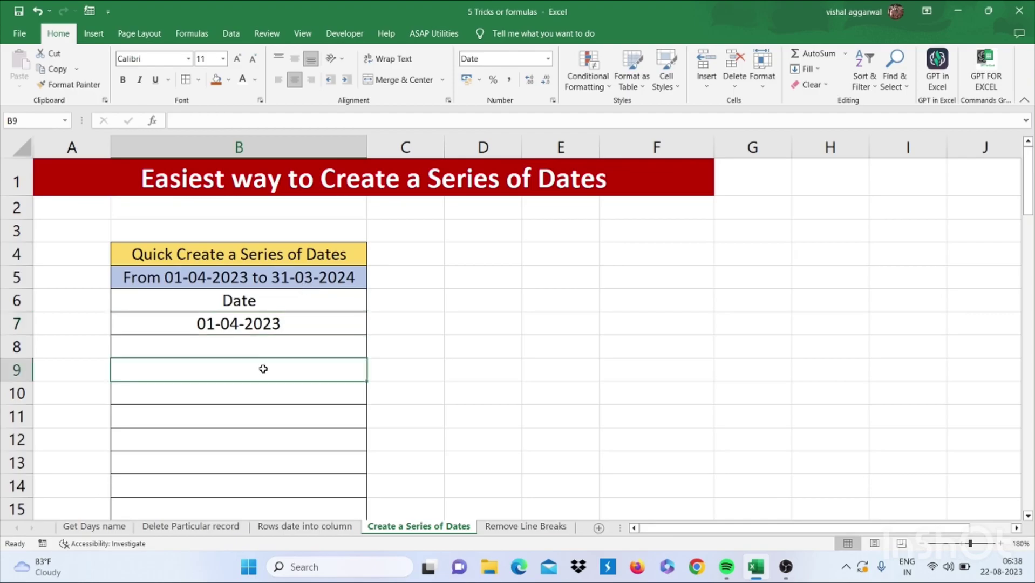
left_click(269, 326)
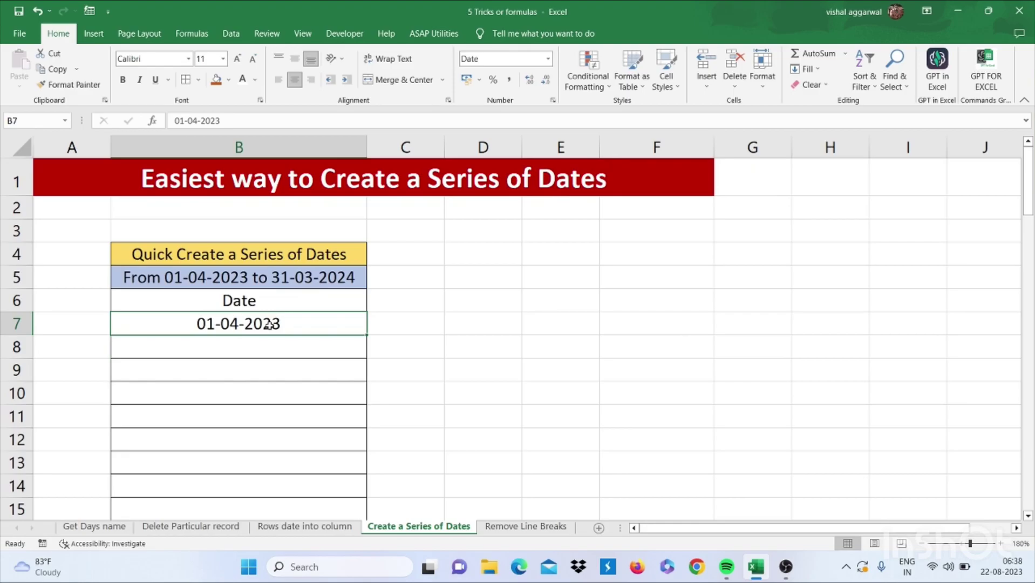
key("alt")
key("h")
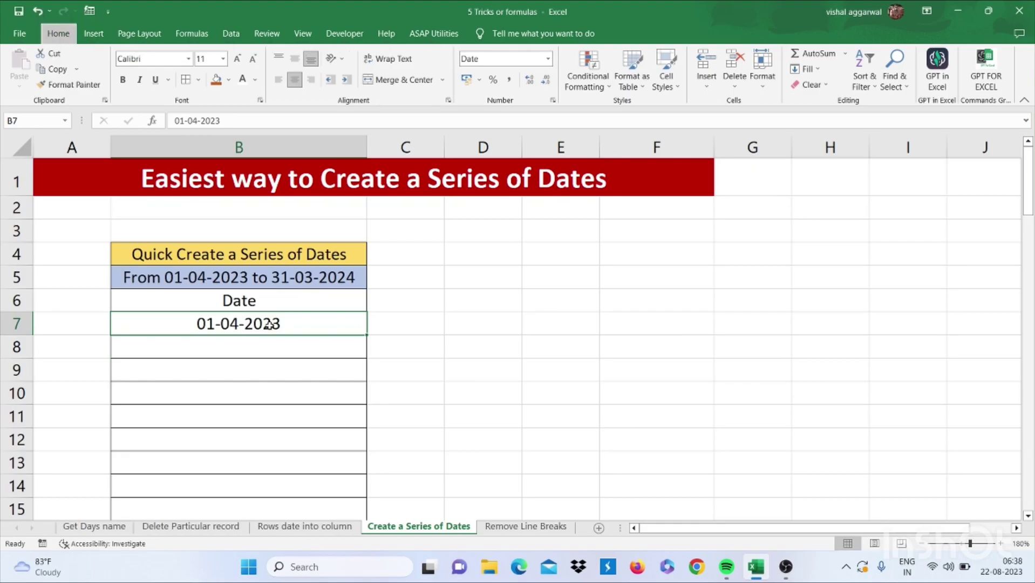
key("f")
key("i")
key("s")
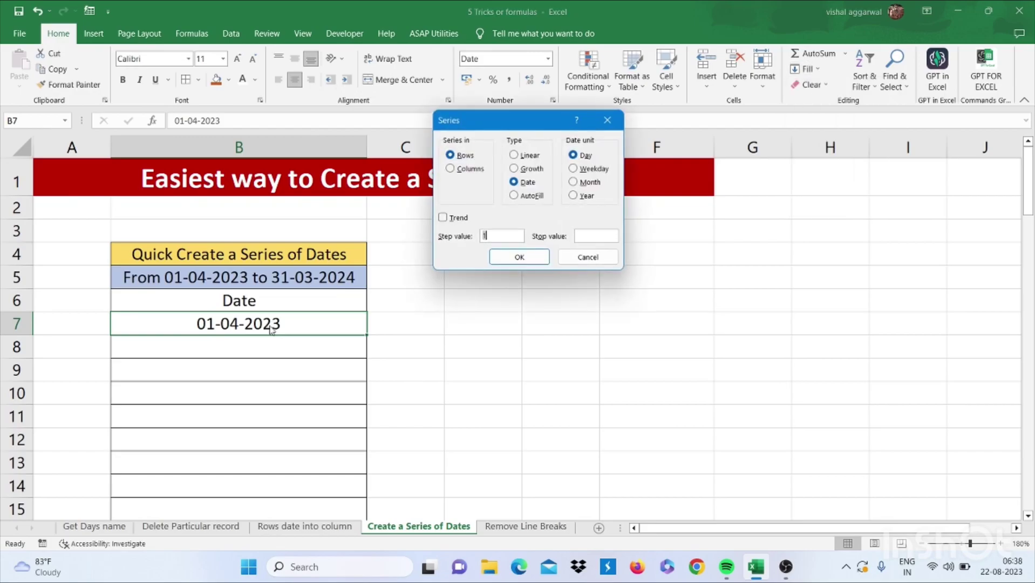
left_click(459, 169)
type("31")
type("-03")
type("-2024")
left_click(521, 256)
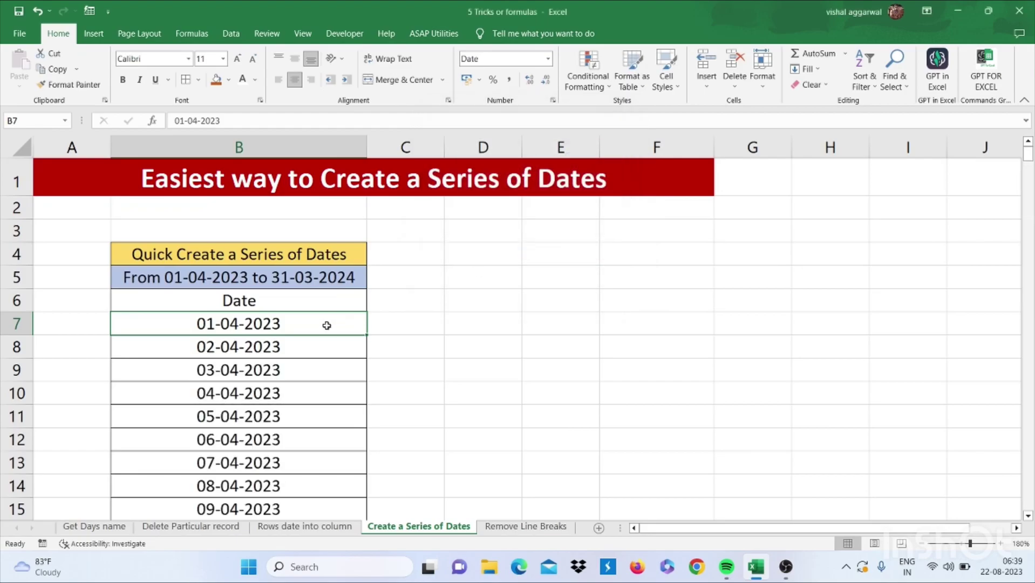
- Scroll through the Date column to review the generated daily dates
scroll(326, 326, "down", 4)
scroll(326, 326, "down", 6)
scroll(326, 325, "down", 12)
scroll(327, 325, "down", 13)
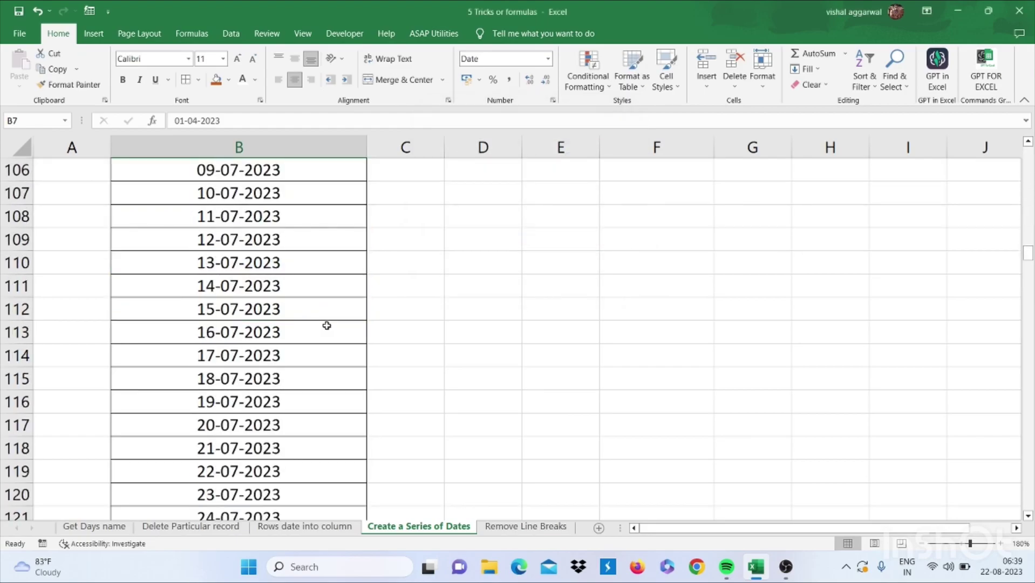
scroll(327, 325, "down", 8)
scroll(327, 326, "down", 13)
scroll(326, 325, "down", 13)
scroll(327, 325, "up", 13)
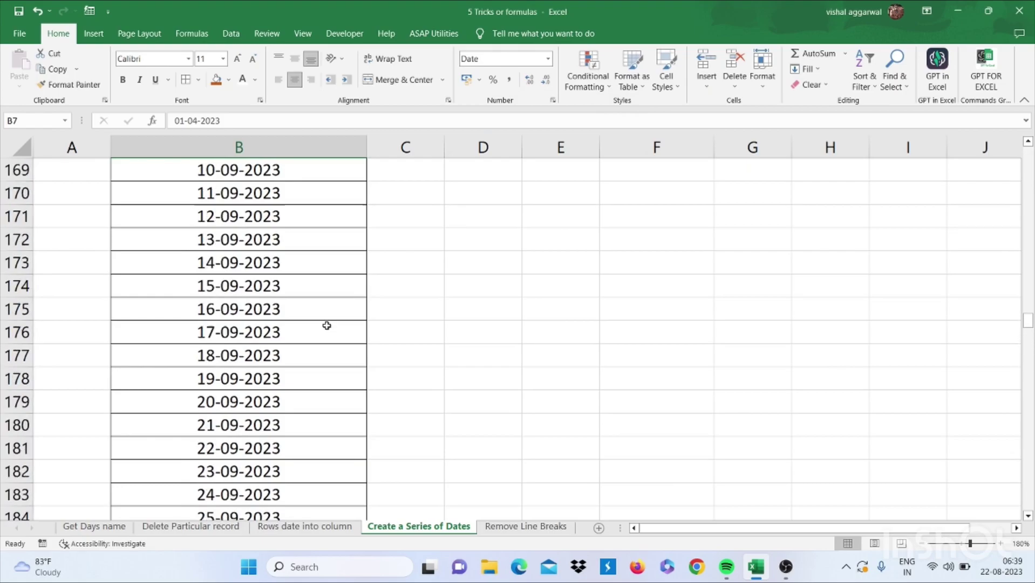
scroll(327, 325, "up", 20)
scroll(326, 325, "up", 20)
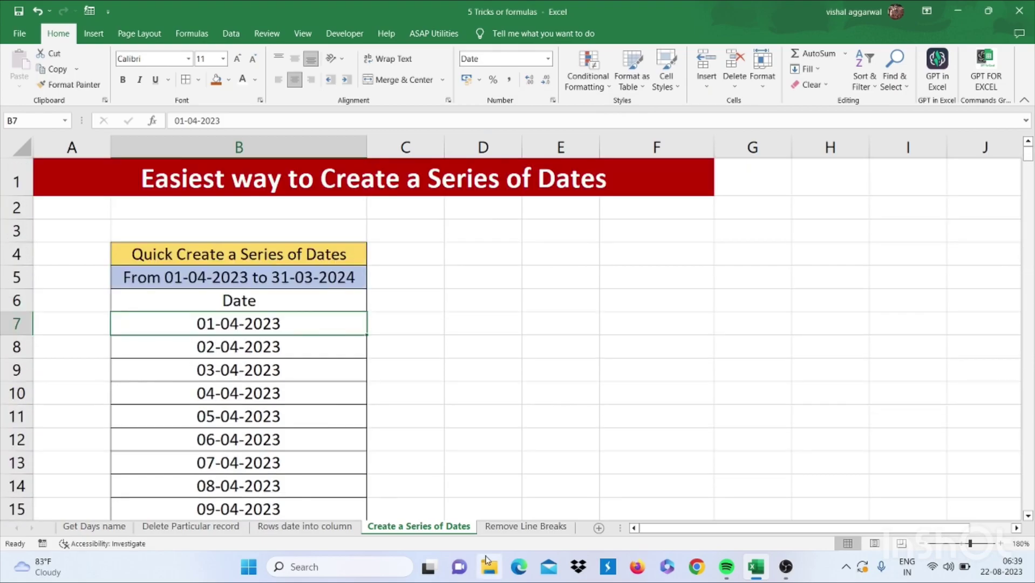
- On the Remove Line Breaks sheet, enter =SUBSTITUTE(B4,CHAR(10)," ") in C4
left_click(527, 527)
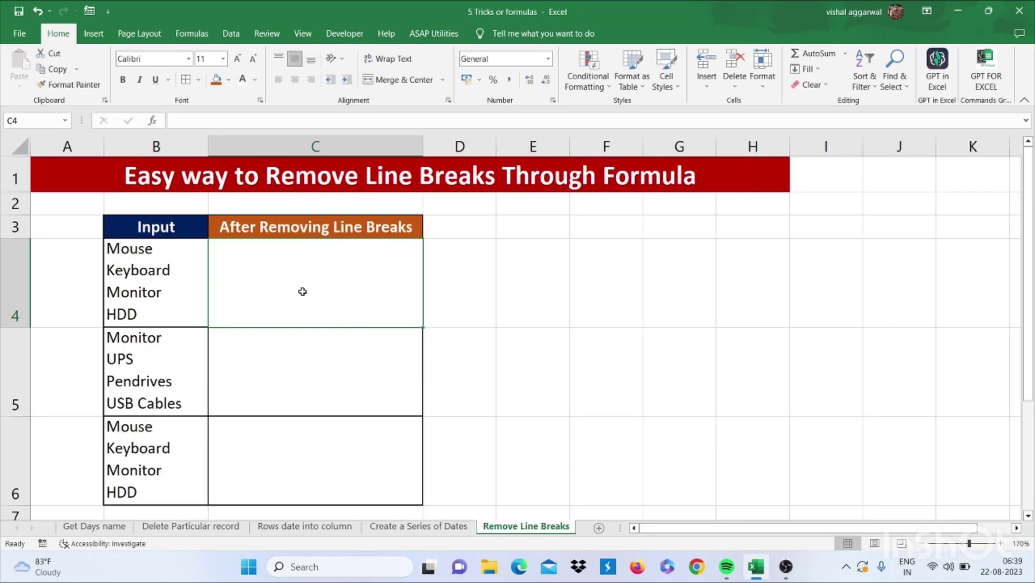
double_click(171, 247)
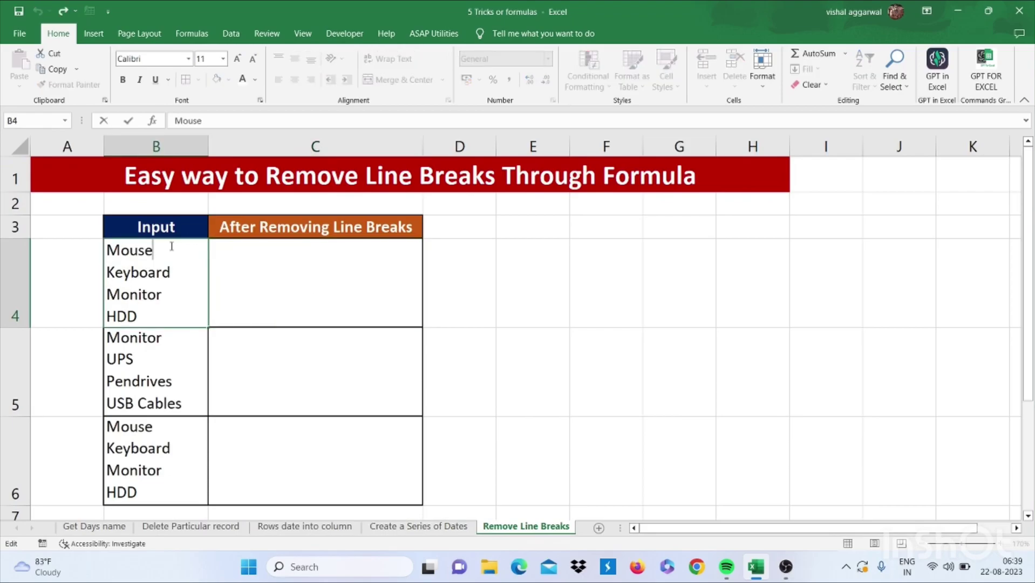
left_click(223, 279)
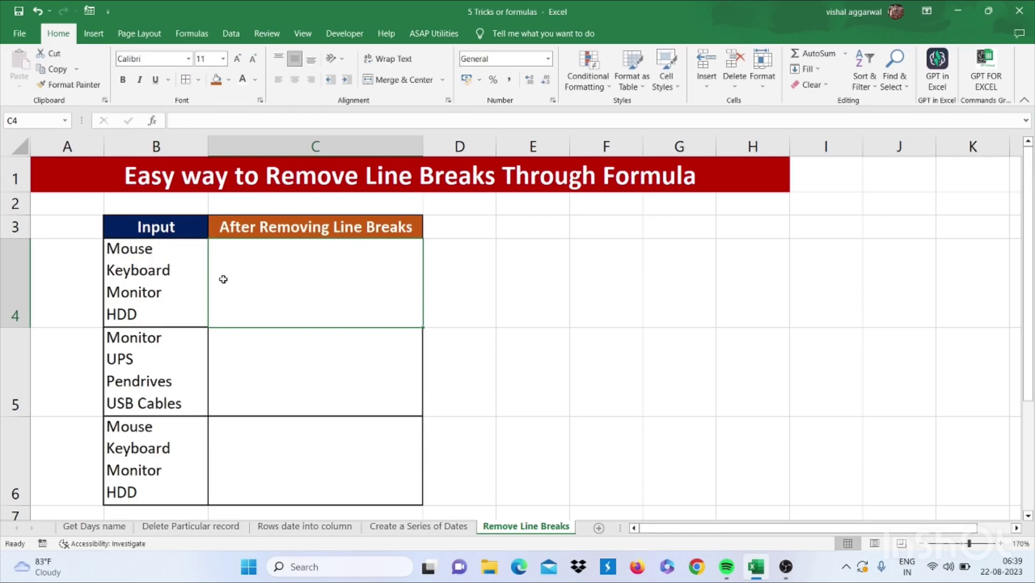
type("=")
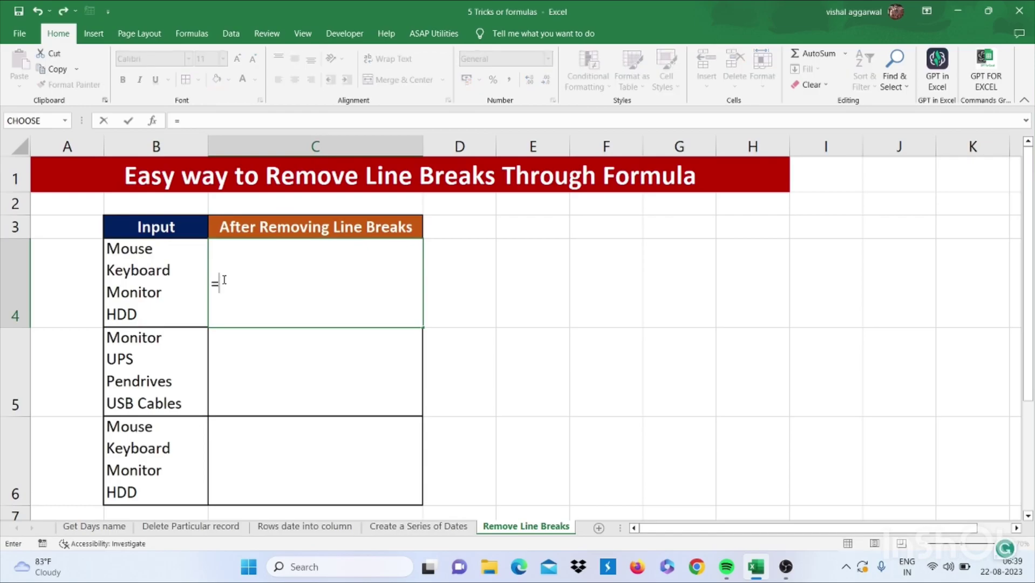
type("SUB")
key("Tab")
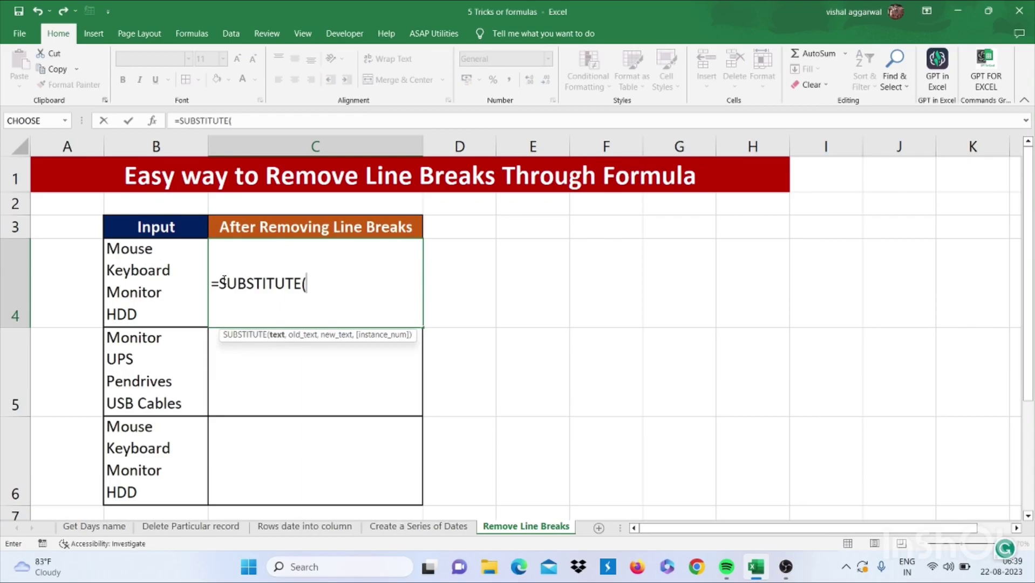
left_click(137, 257)
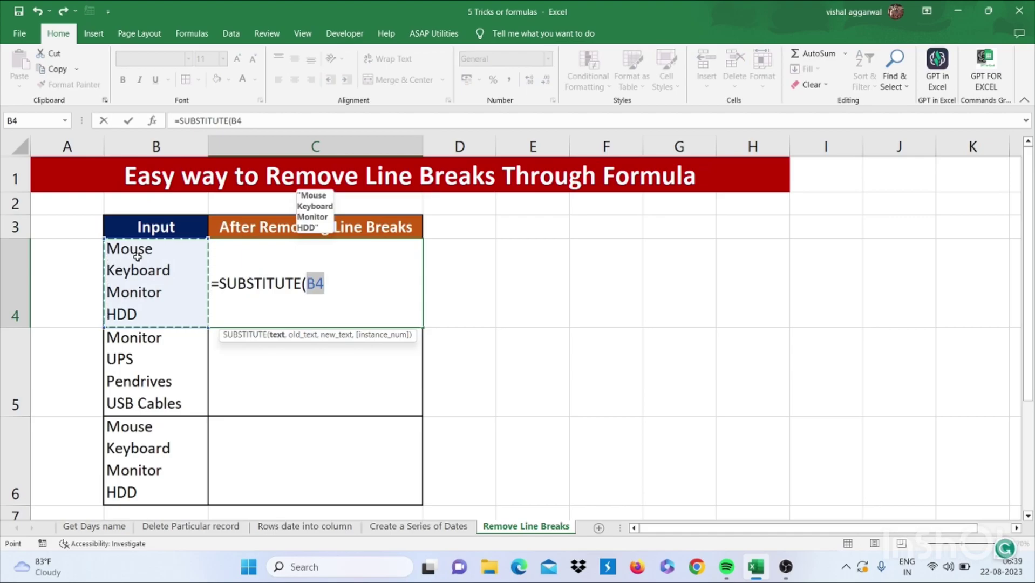
type(",CH")
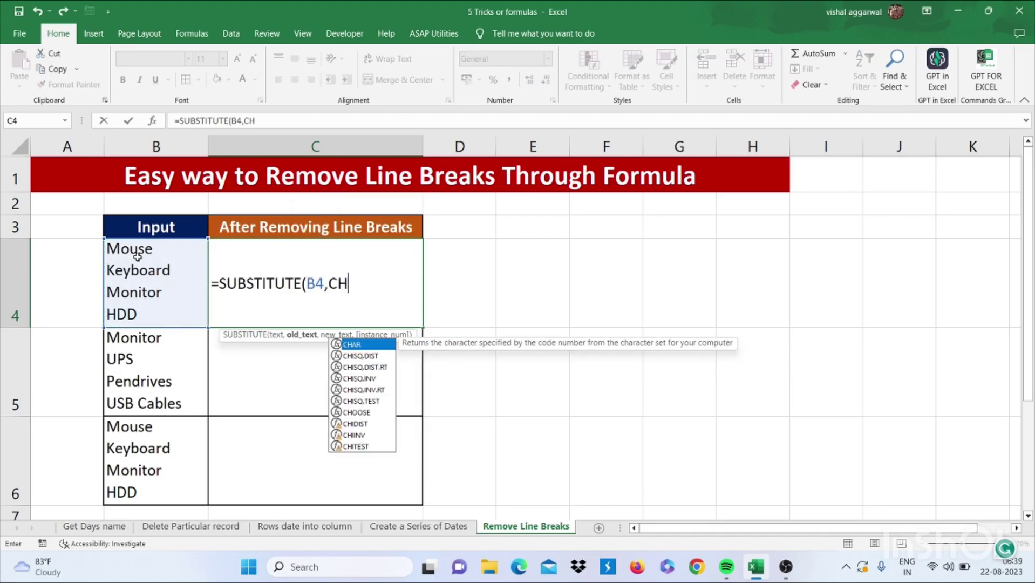
type("AR(")
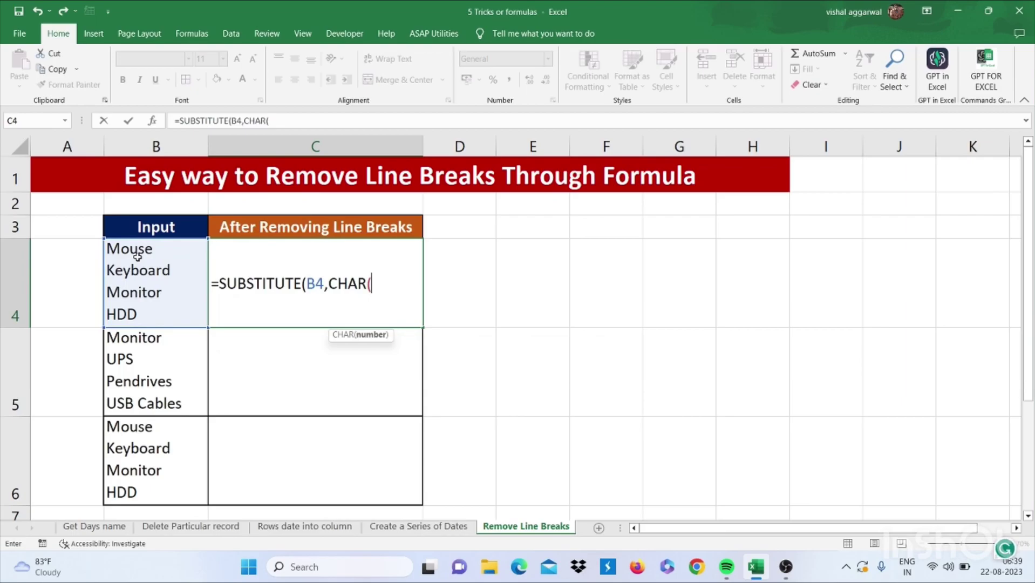
type("10")
type(")")
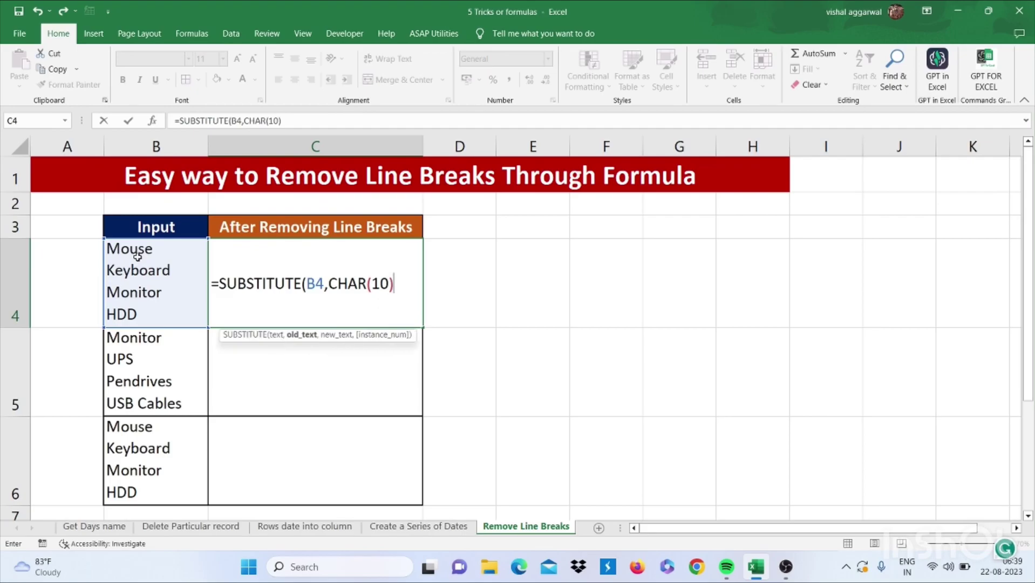
type(",")
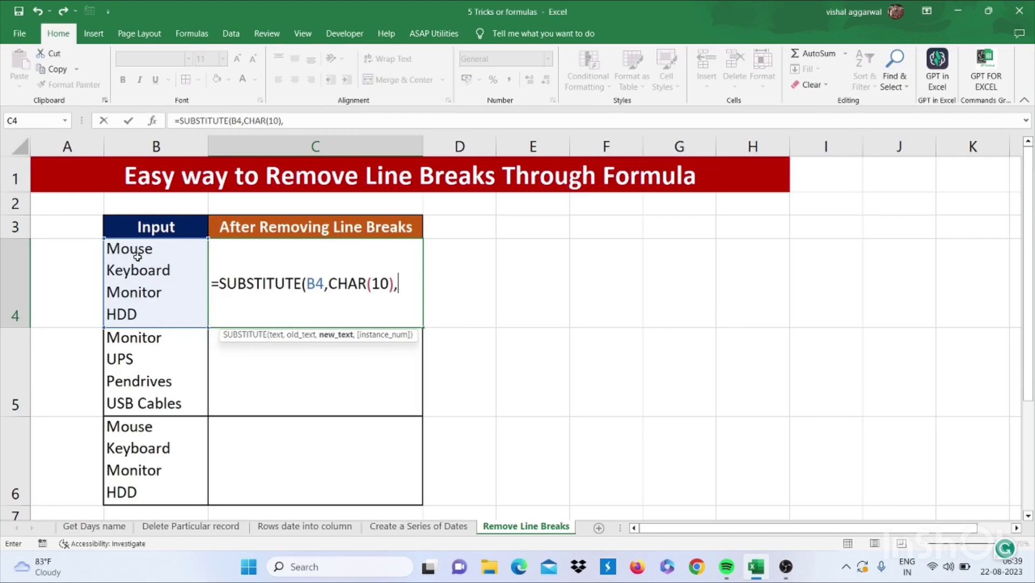
type("\"")
type(" \"")
type(")")
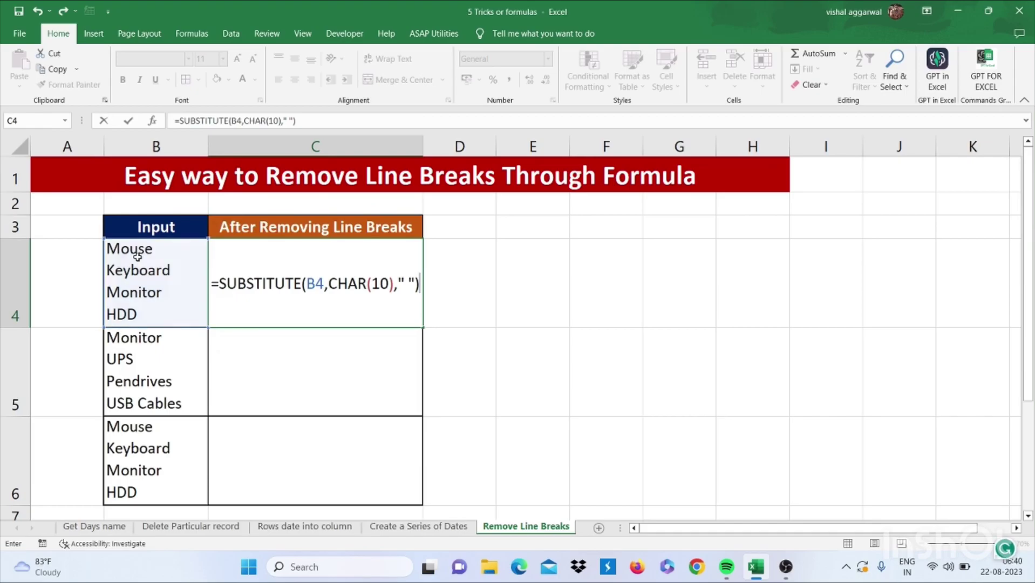
key("Return")
- Copy the C4 formula down to C6 and autofit column C's width
left_click(289, 268)
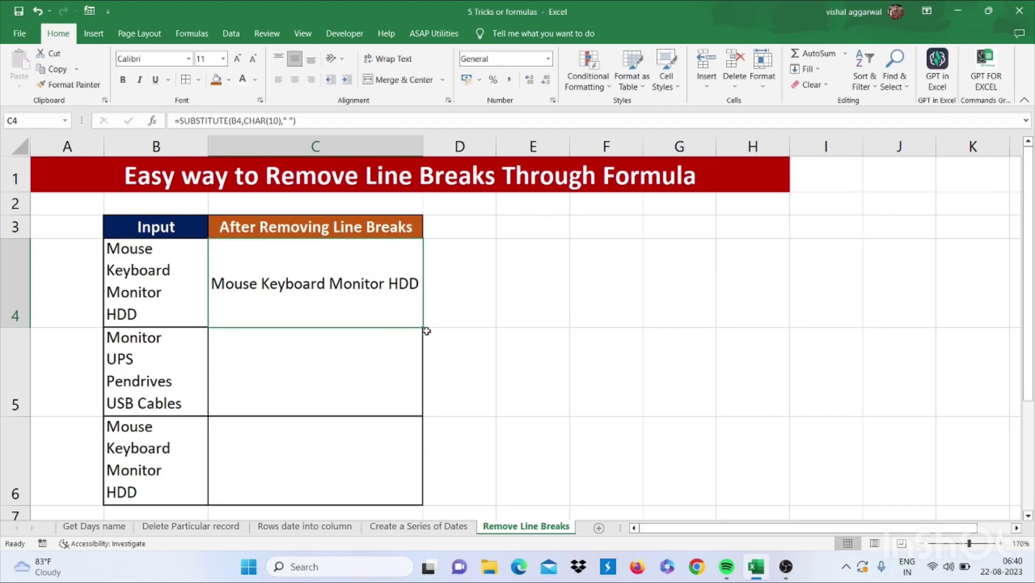
left_click_drag(426, 331, 413, 484)
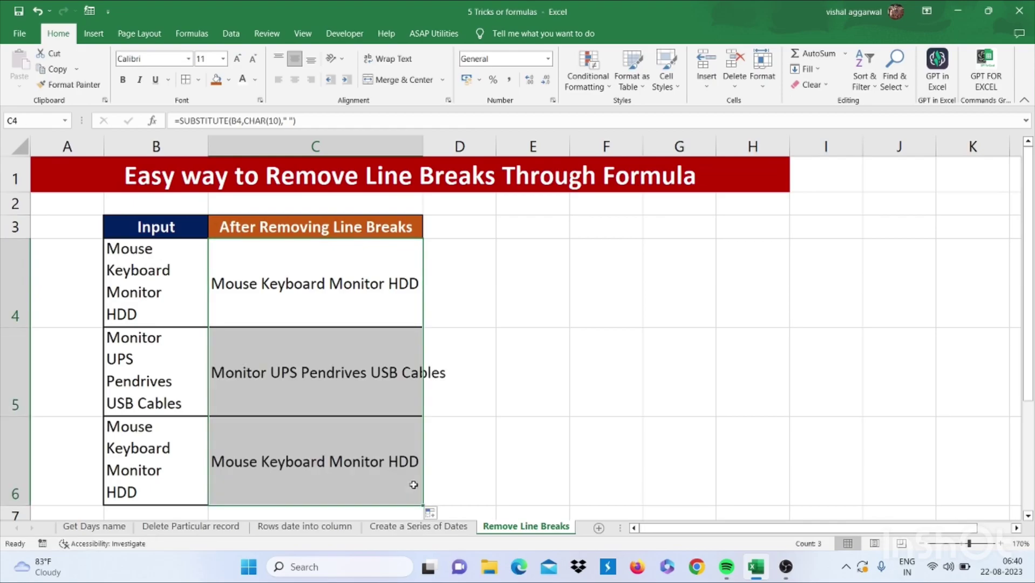
left_click(380, 464)
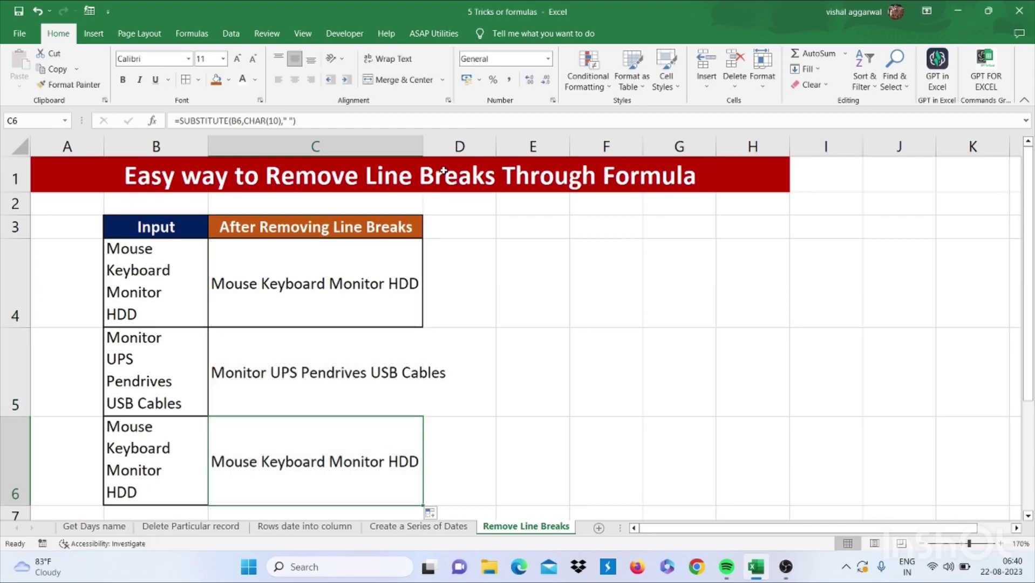
double_click(424, 141)
left_click(370, 256)
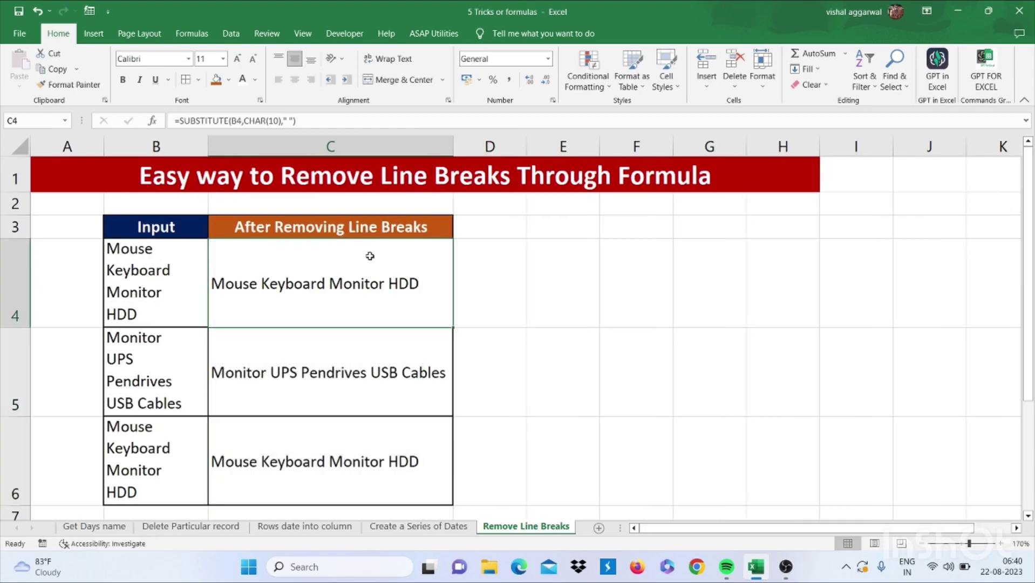